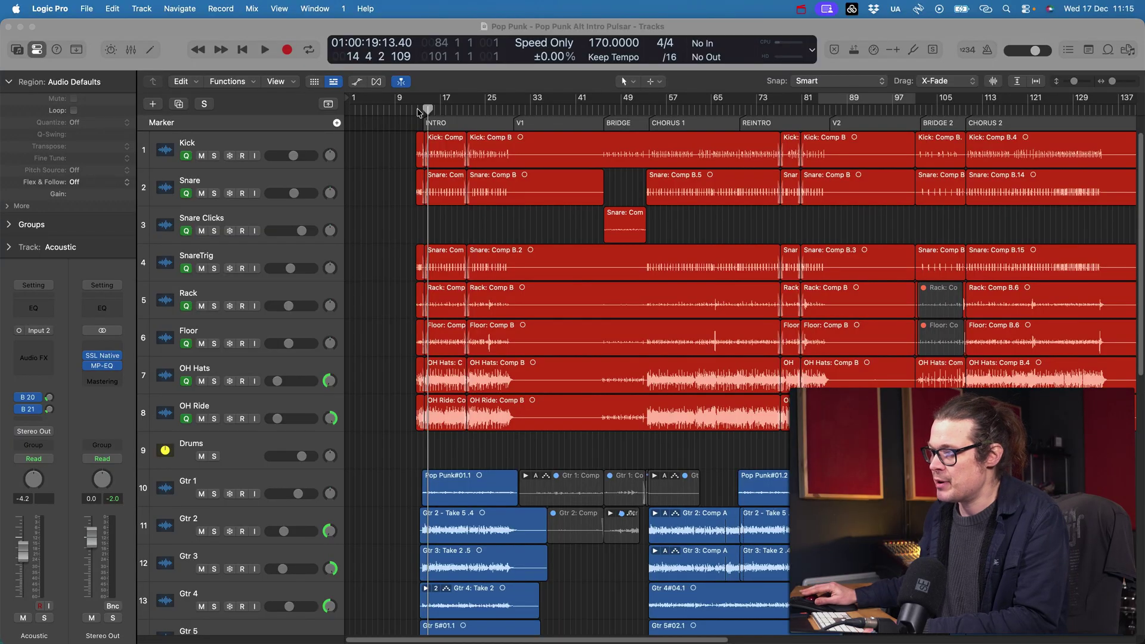
Move the playhead to bar 12 and play the Pop Punk session from there.
left_click(412, 110)
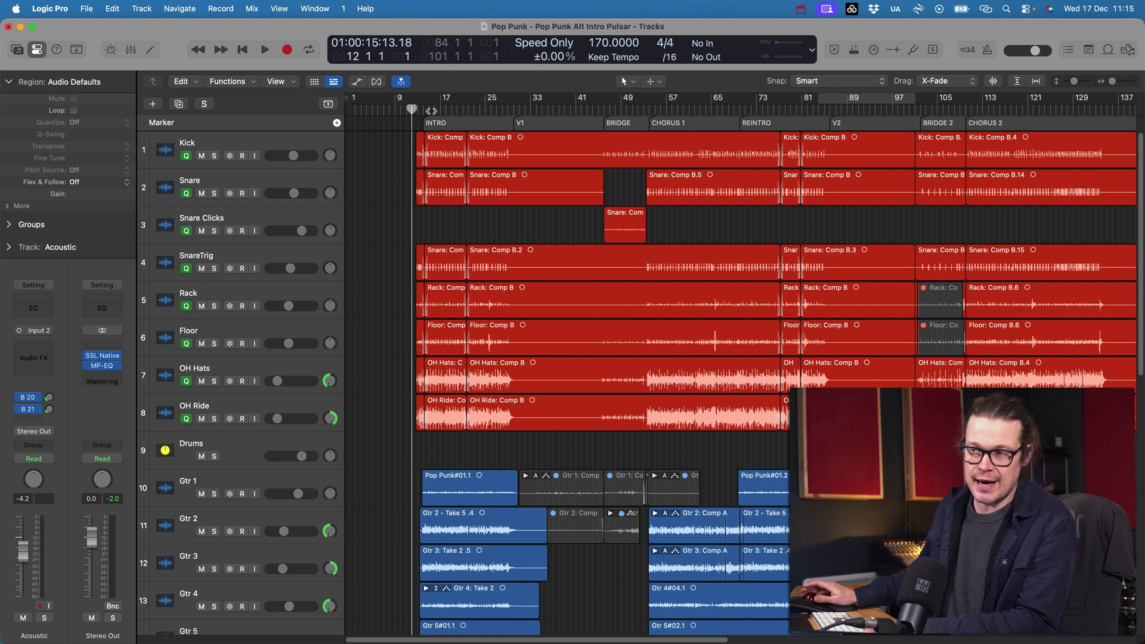
key("space")
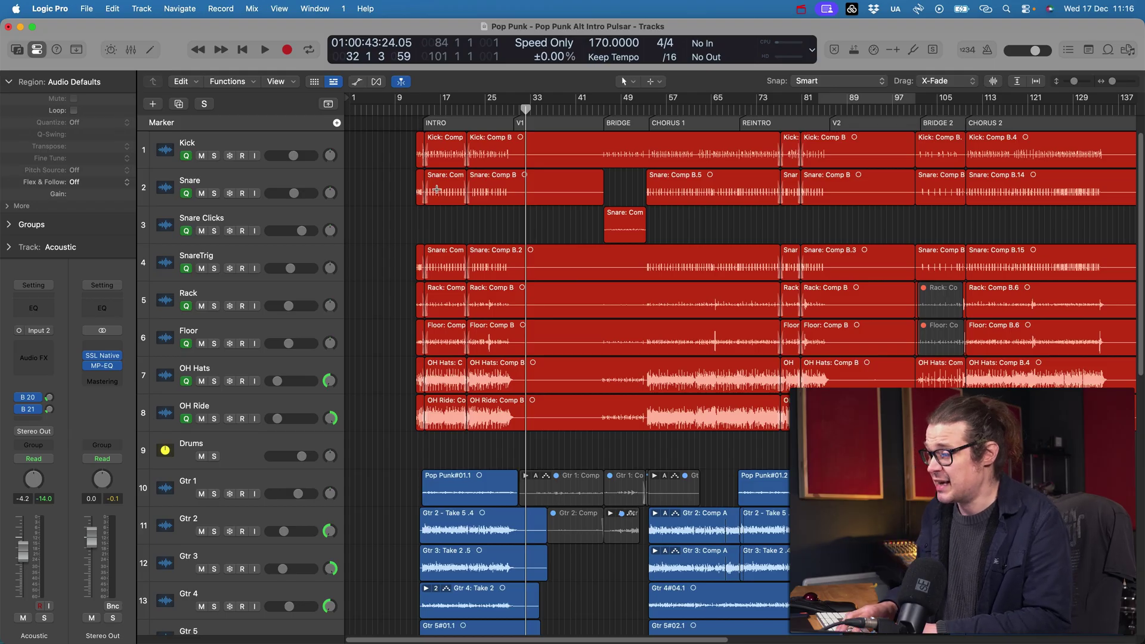
key("super+f")
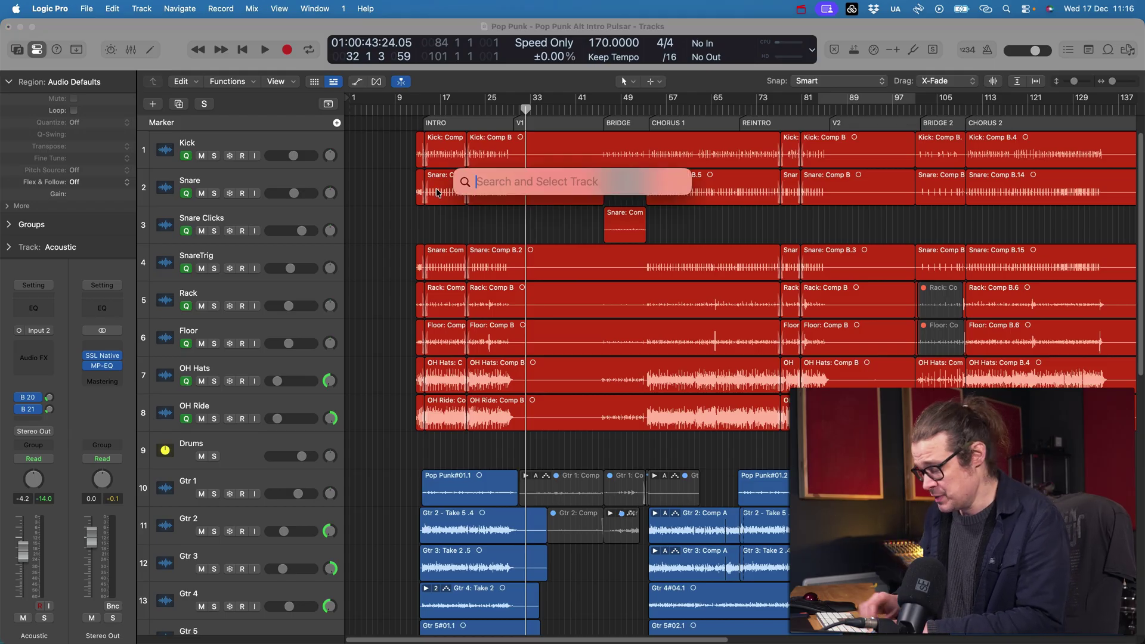
Use track search to jump to Acoustic, then Kick, then back to the Acoustic track.
type("acoustic")
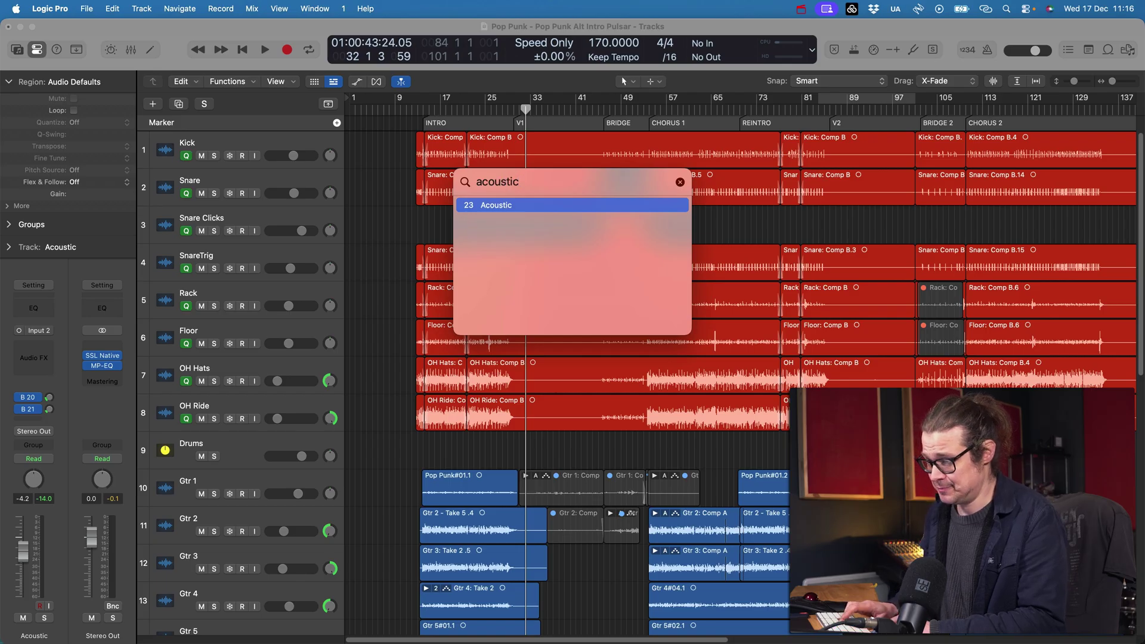
key("Return")
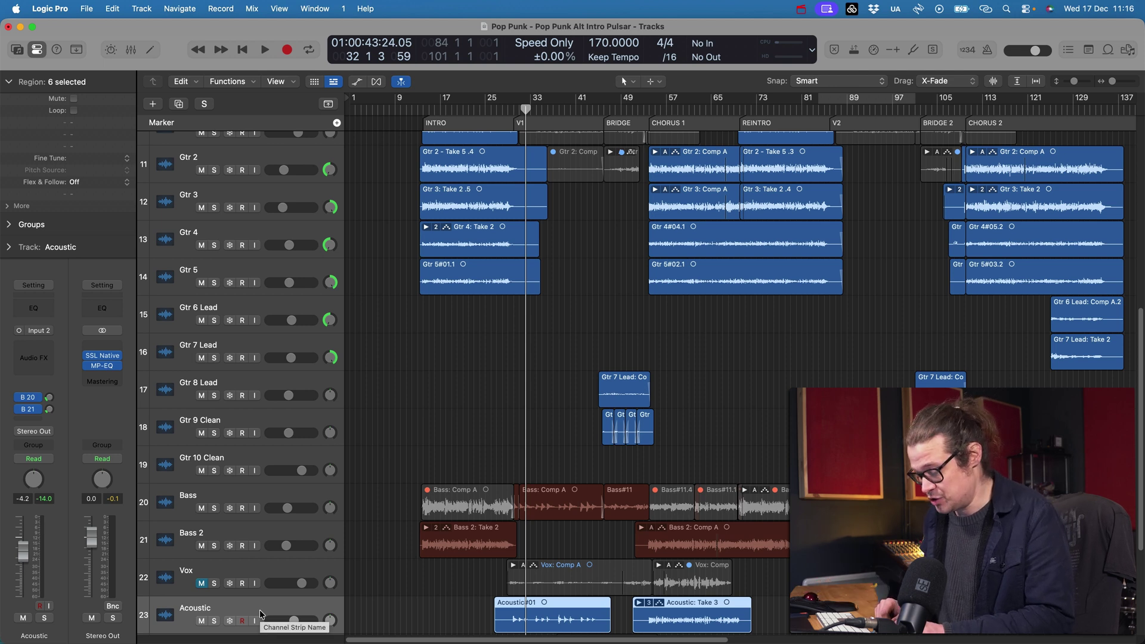
key("super+f")
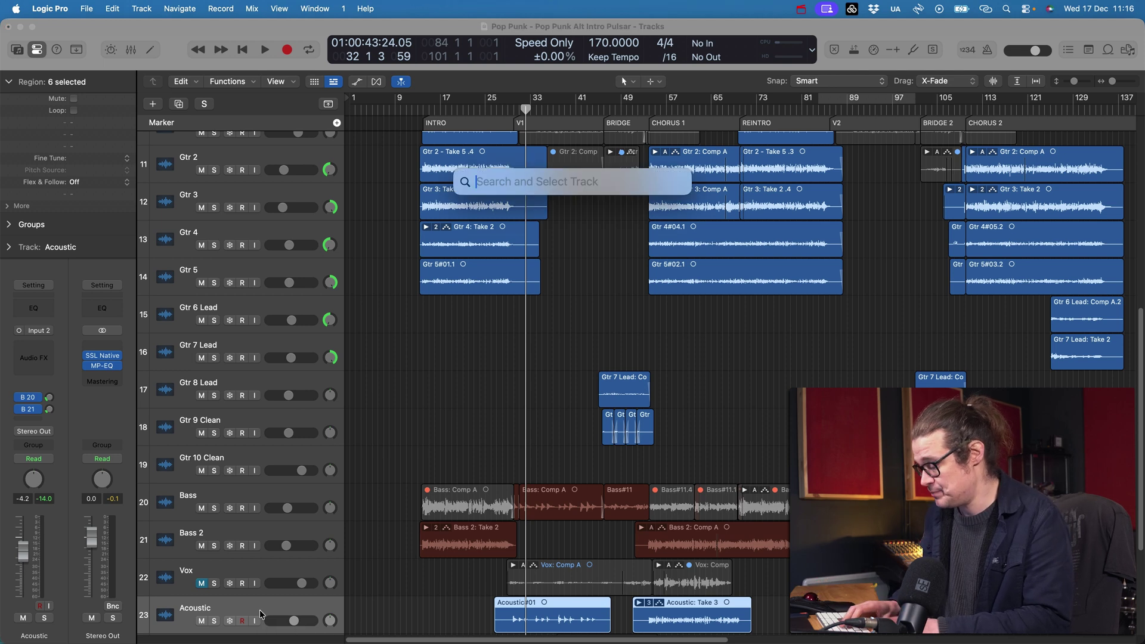
type("kick")
key("Return")
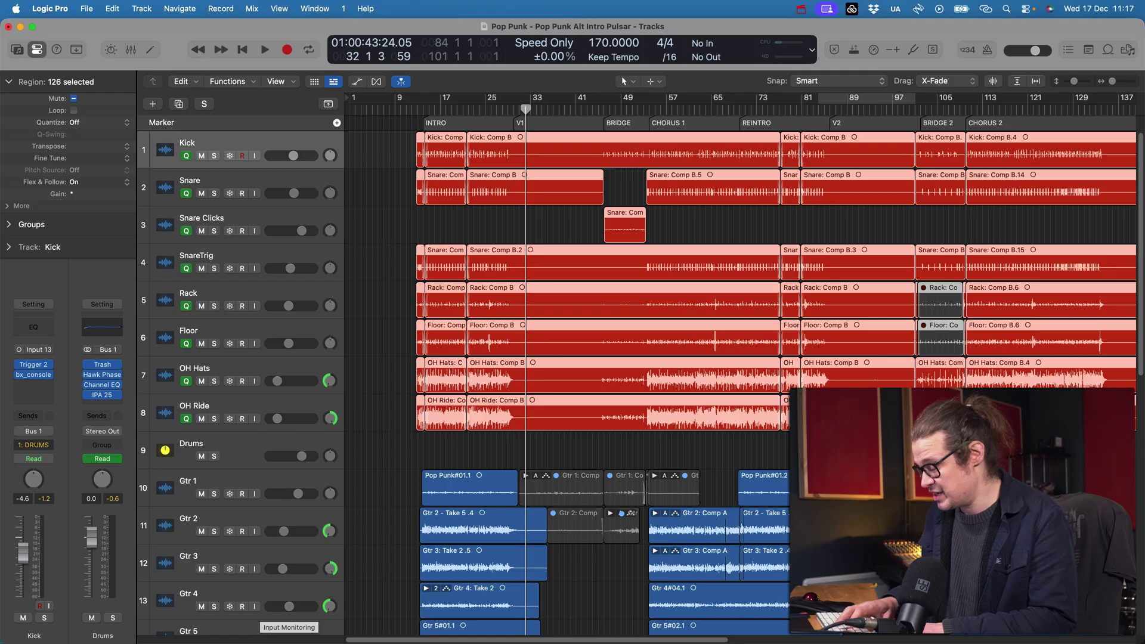
key("super+f")
type("acoustic")
key("Return")
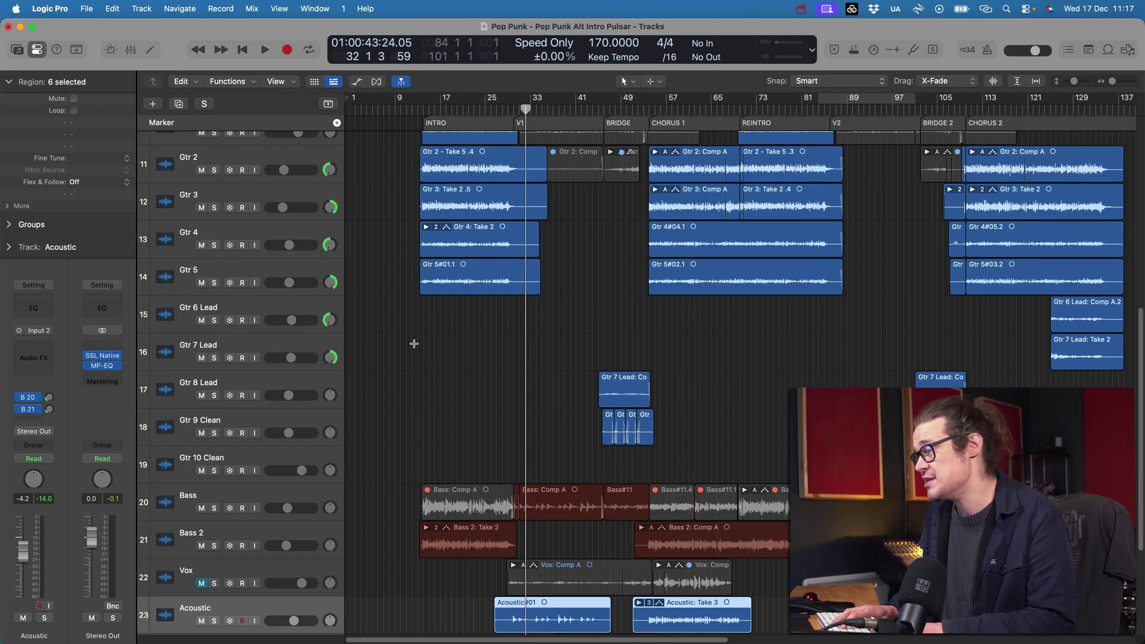
Search audio effects for 'EQ' and insert Dangerous BAX EQ Mix on the Acoustic track.
key("alt+space")
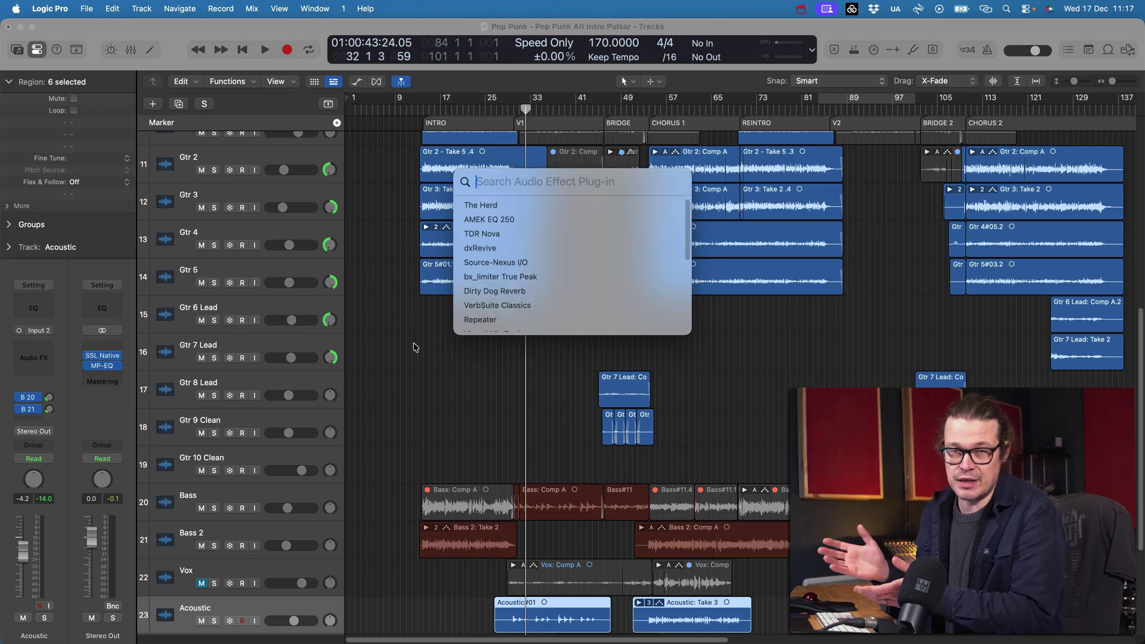
type("EQ")
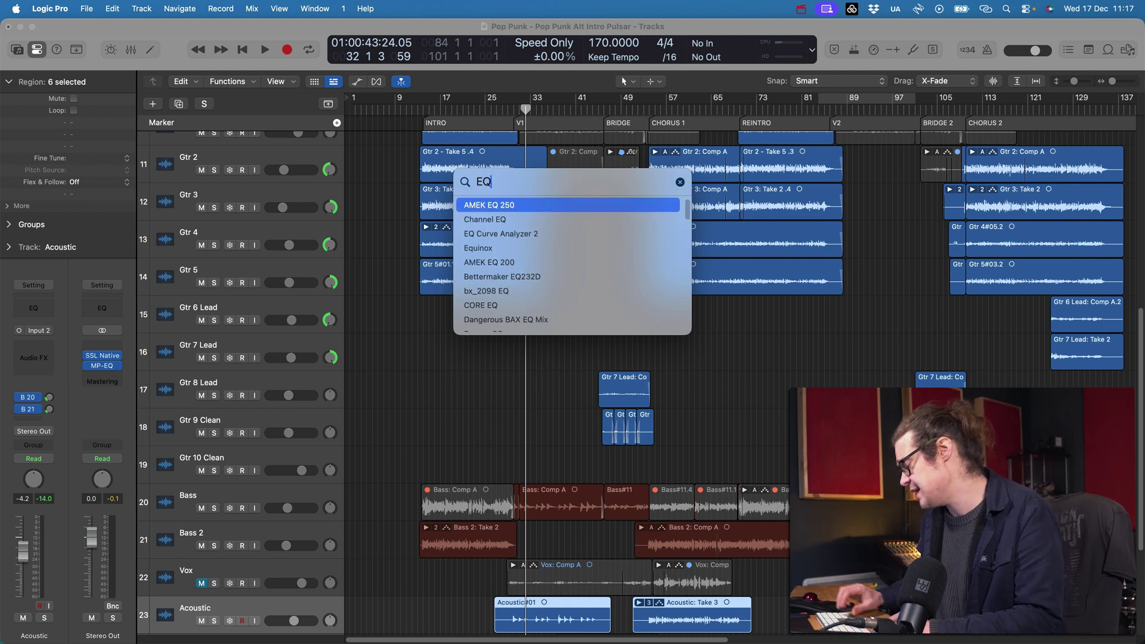
key("Down")
key("Down")
key("Down")
key("Down")
key("Down")
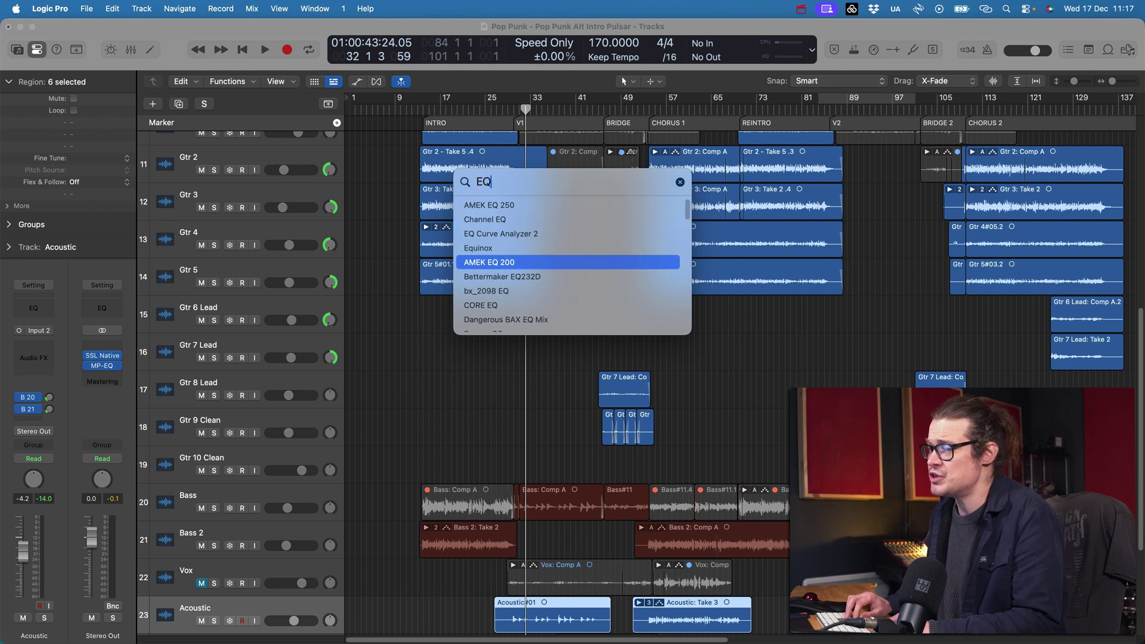
key("Up")
key("Down")
key("Down")
key("Down")
key("Down")
key("Down")
key("Down")
key("Down")
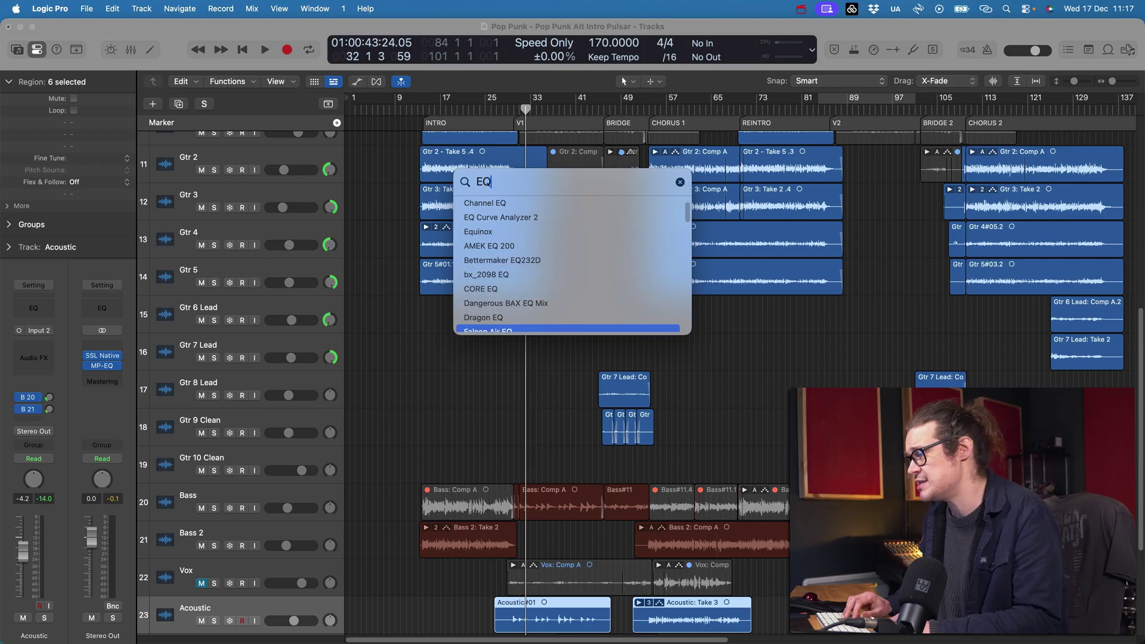
key("Up")
key("Up")
key("Up")
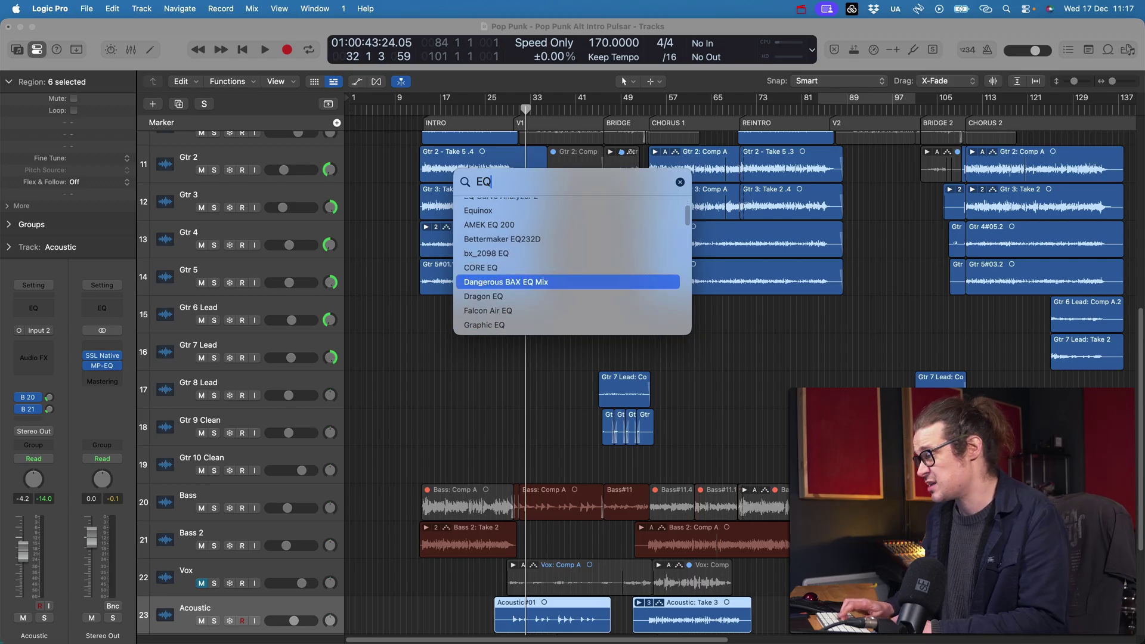
key("Return")
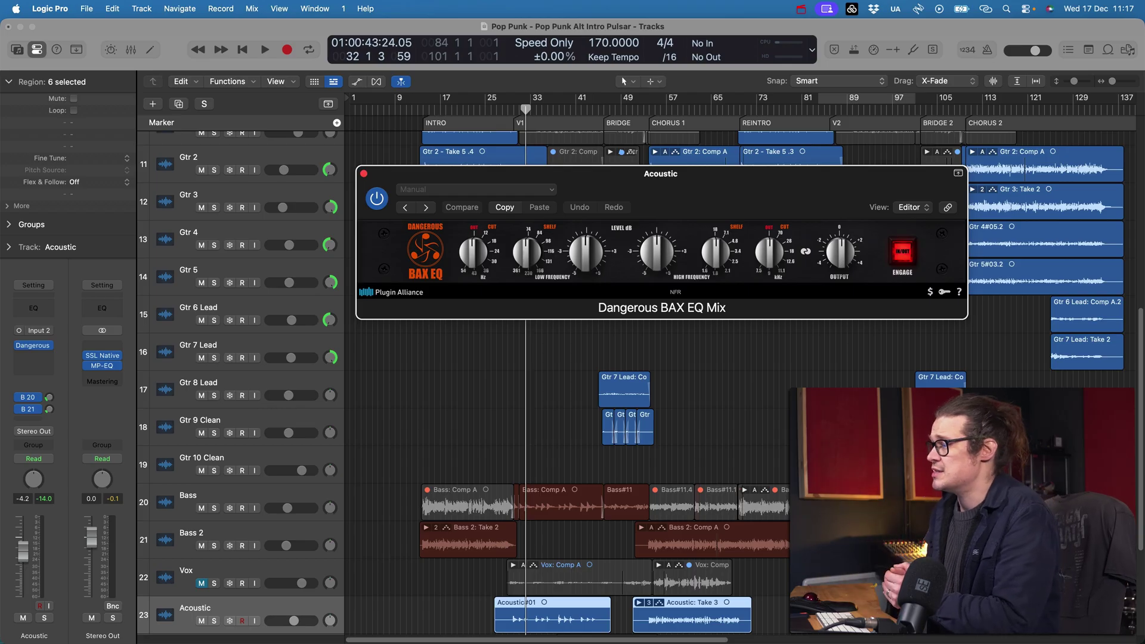
Solo the Acoustic track and boost the BAX EQ high-frequency shelf during playback.
key("s")
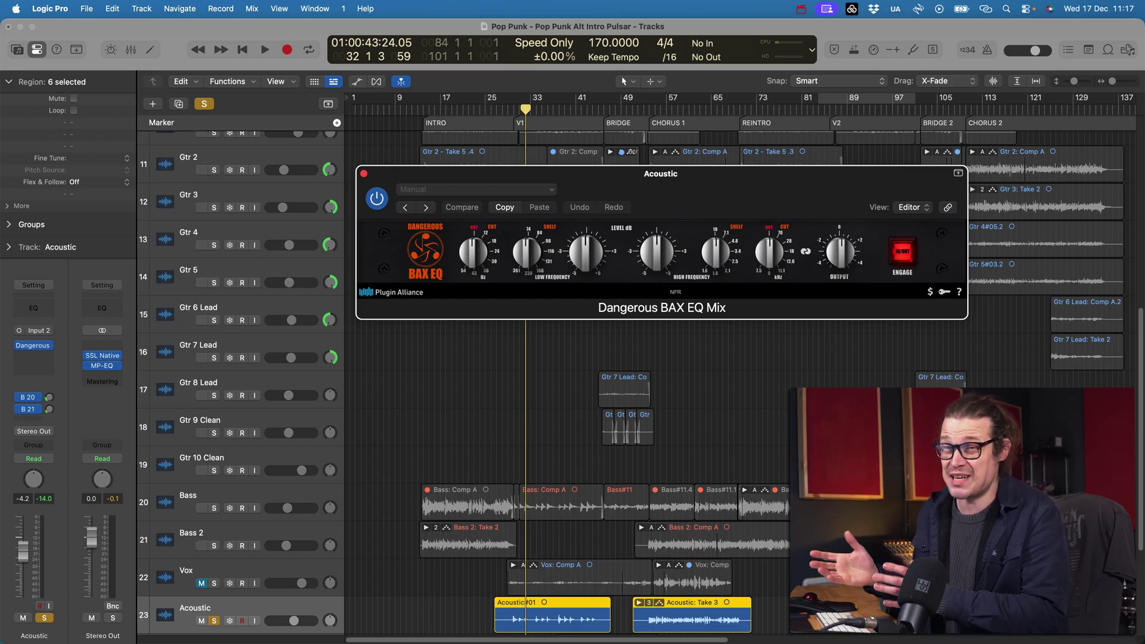
key("space")
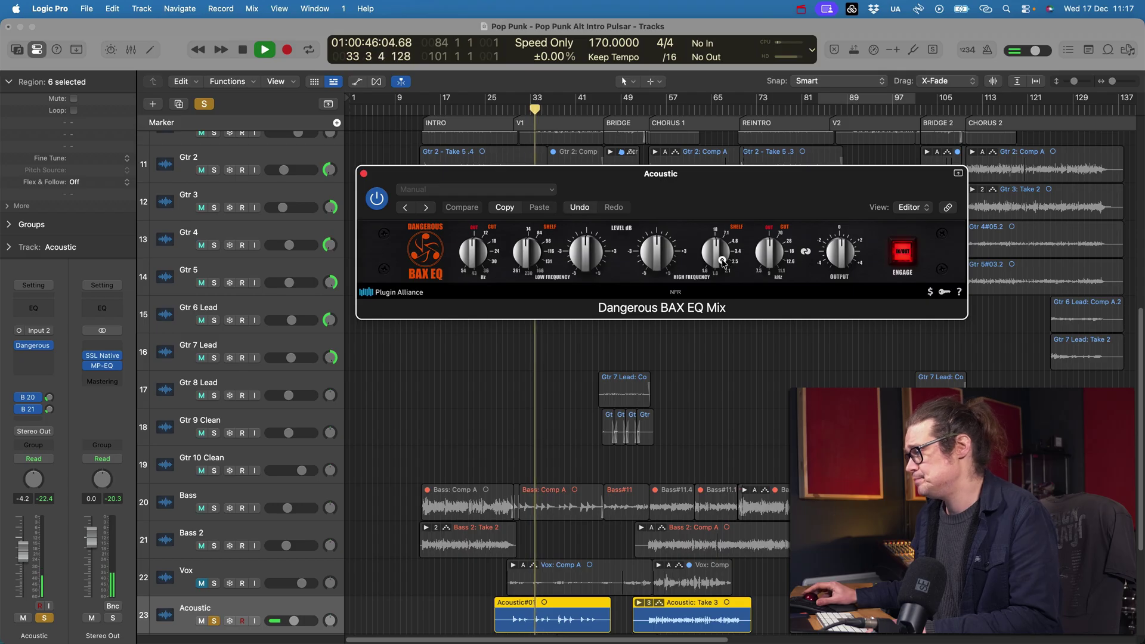
left_click_drag(725, 265, 769, 236)
left_click_drag(669, 253, 662, 217)
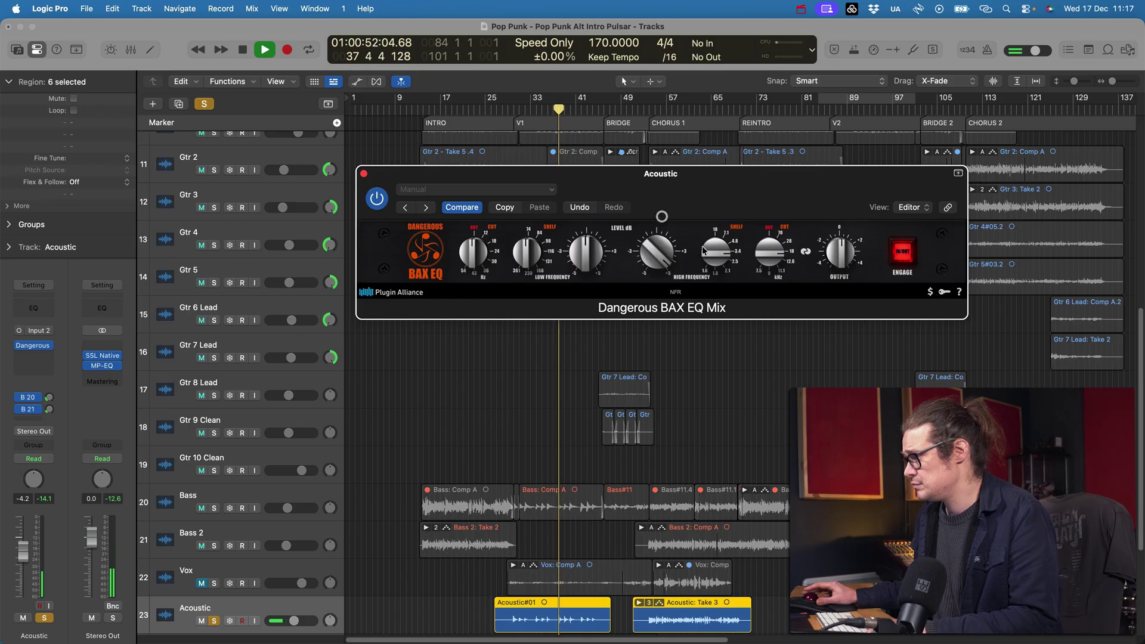
left_click_drag(715, 256, 716, 270)
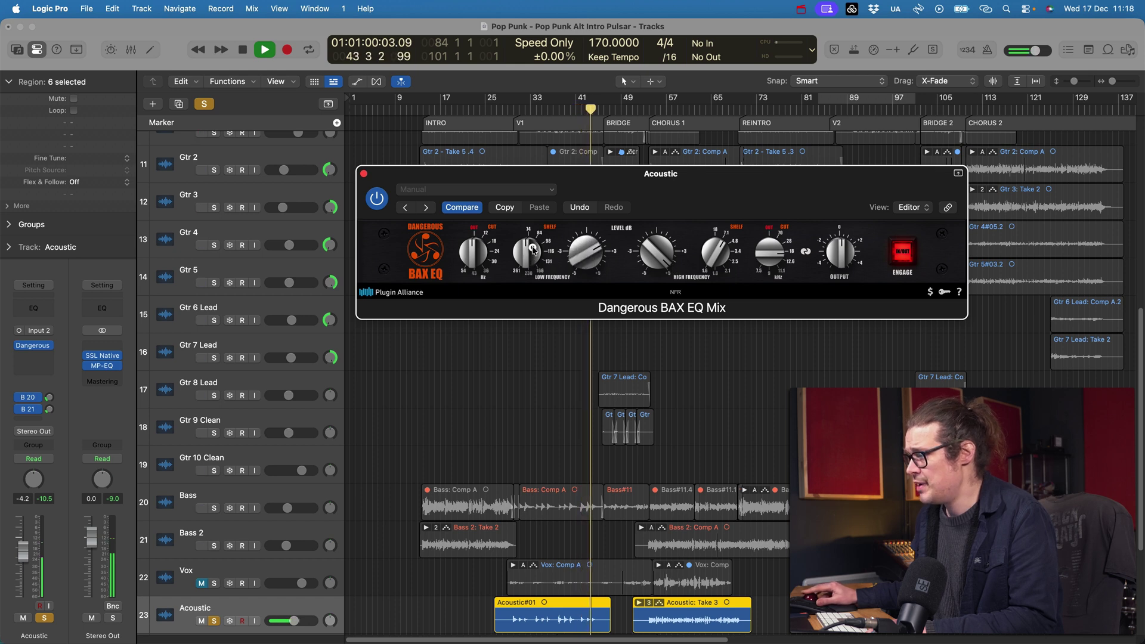
Adjust the BAX EQ low-frequency band, stop playback and turn on cycle mode.
left_click_drag(533, 250, 577, 249)
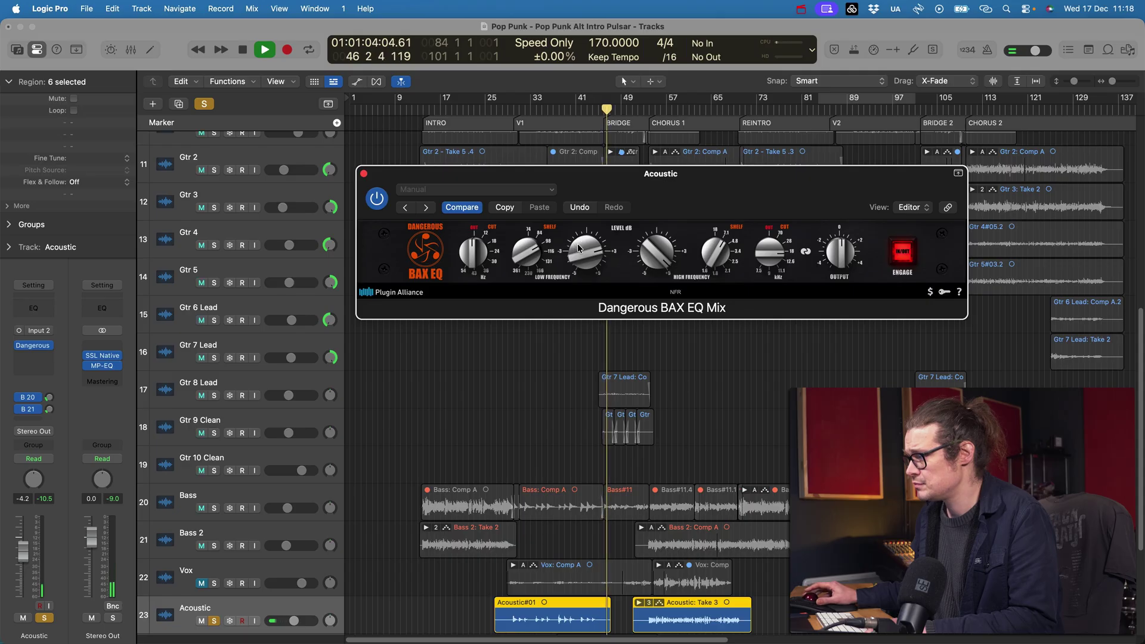
key("space")
key("c")
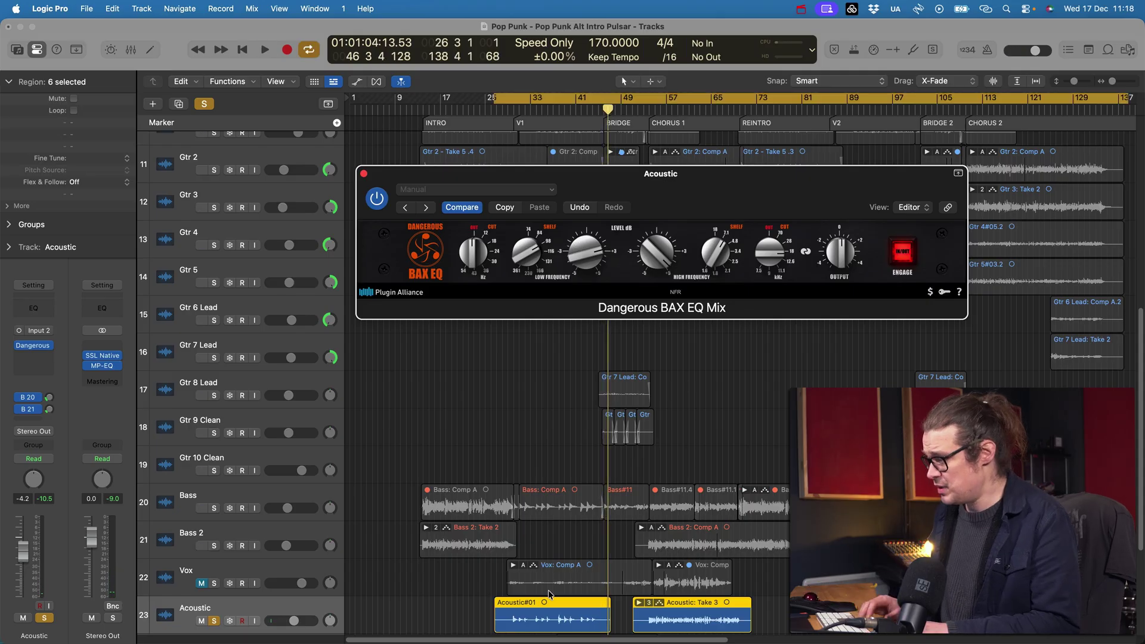
Search plug-ins for 'herd' to add The Herd after the BAX EQ.
key("super+shift+p")
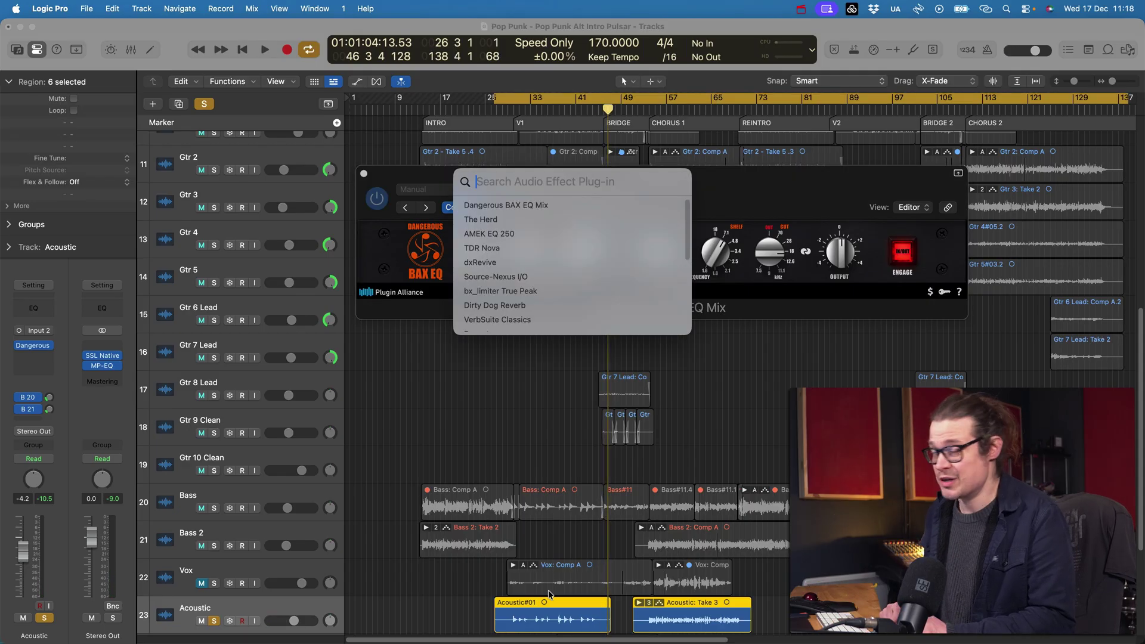
type("herd")
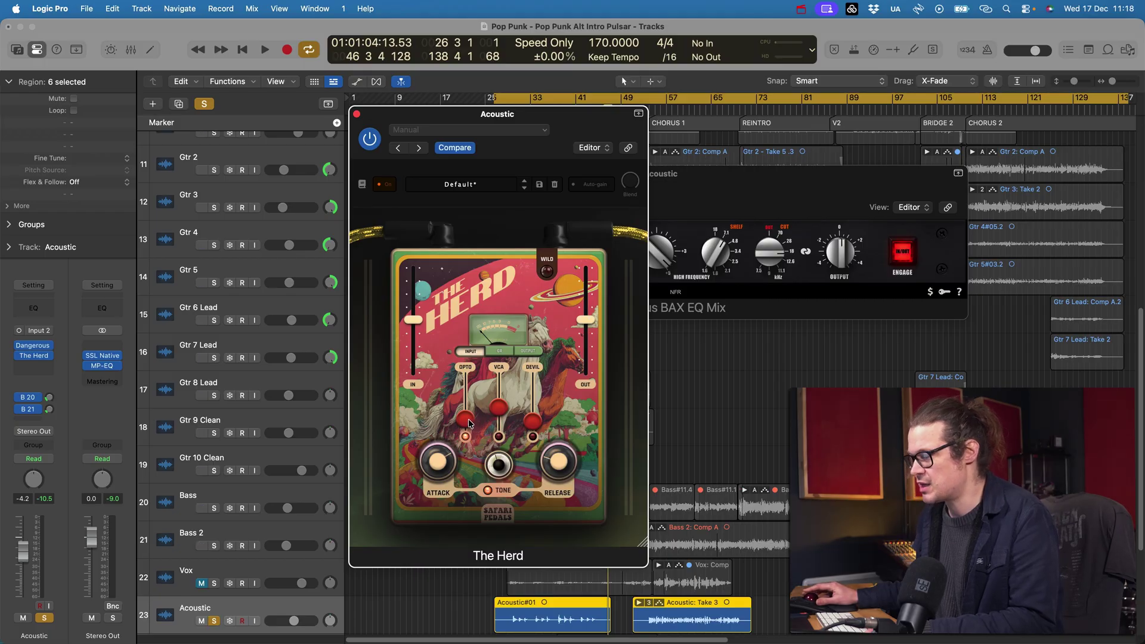
Set the cycle range to the Acoustic#01 region and start playback.
left_click(502, 602)
key("super+u")
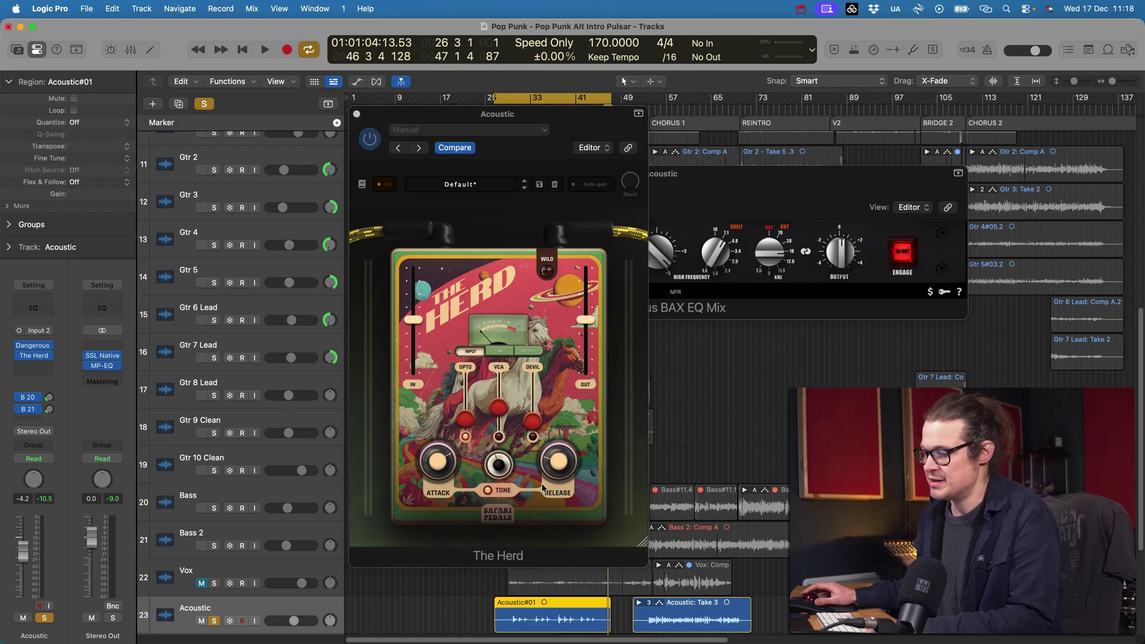
key("space")
Raise The Herd's OPTO amount to about 53% and tweak its release time.
left_click(467, 416)
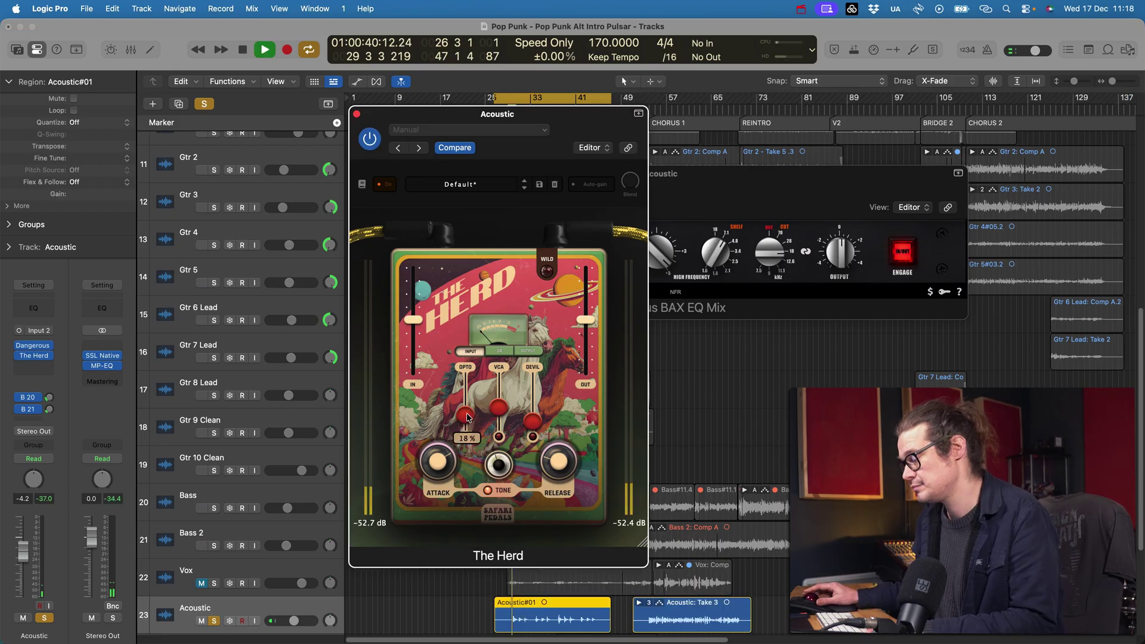
left_click_drag(467, 416, 470, 388)
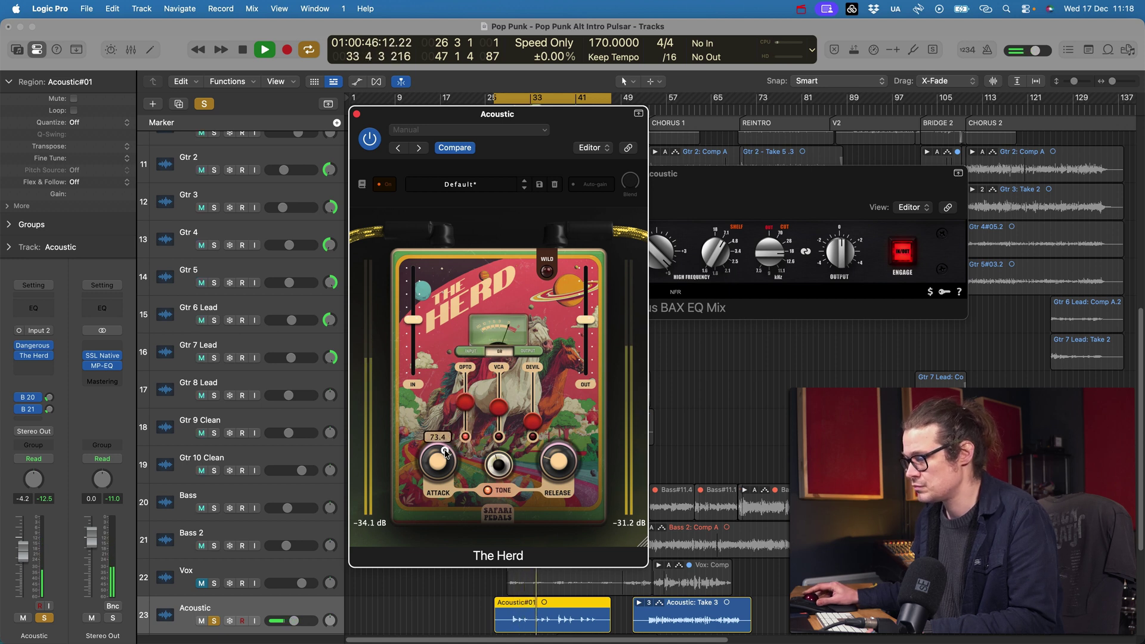
left_click_drag(558, 465, 559, 468)
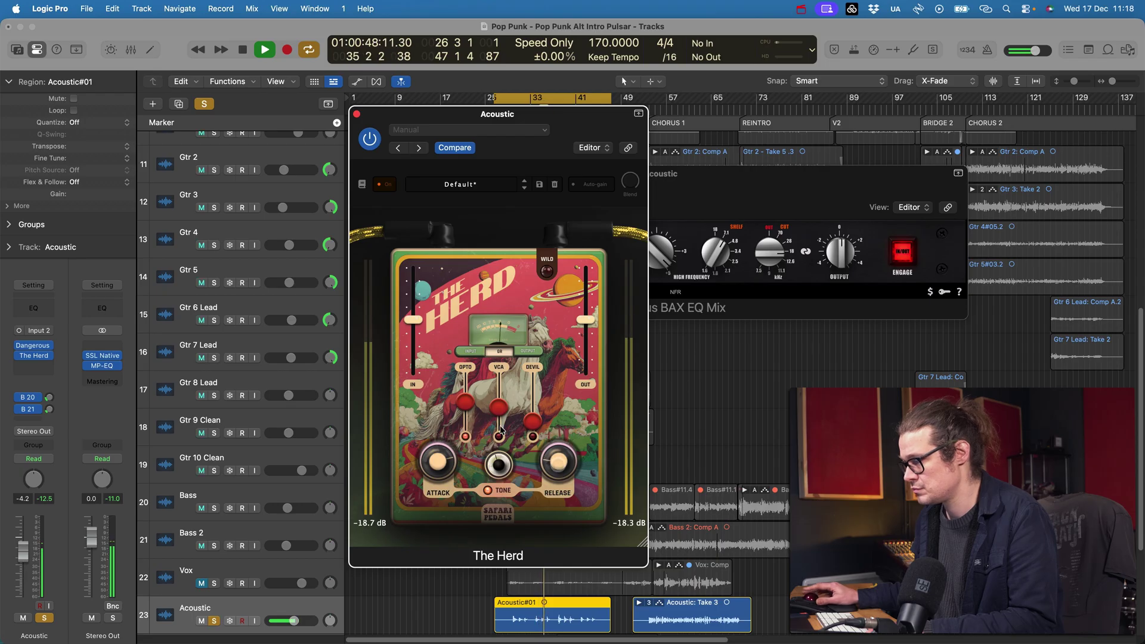
left_click_drag(471, 400, 471, 400)
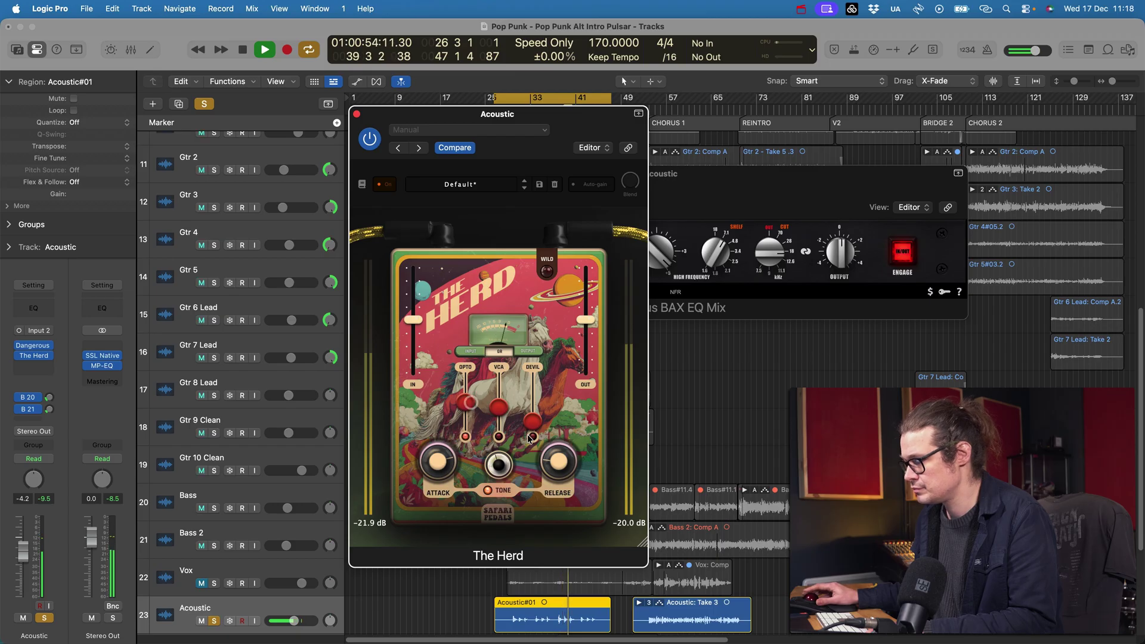
Raise The Herd's tone to +0.5 dB, then stop playback.
left_click(556, 458)
left_click(501, 463)
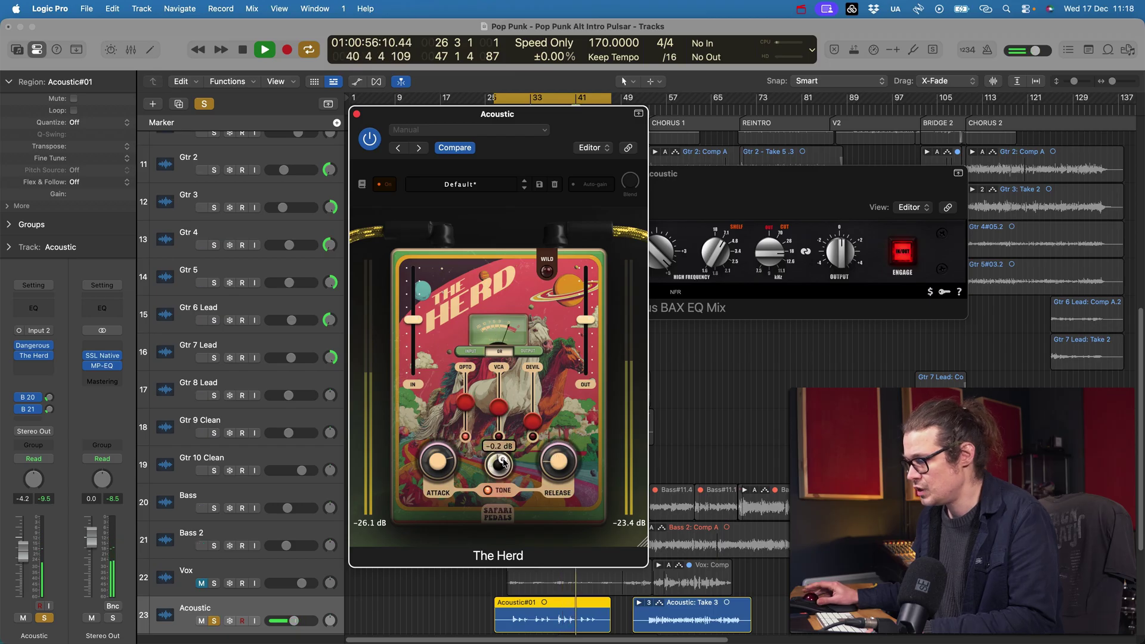
left_click_drag(503, 462, 503, 447)
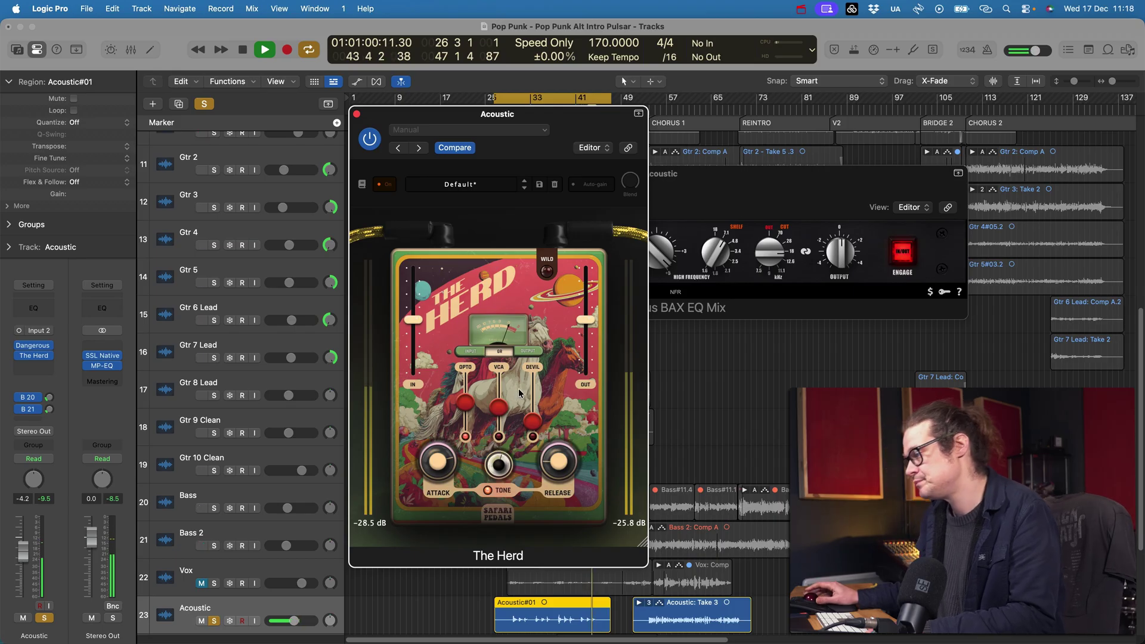
key("space")
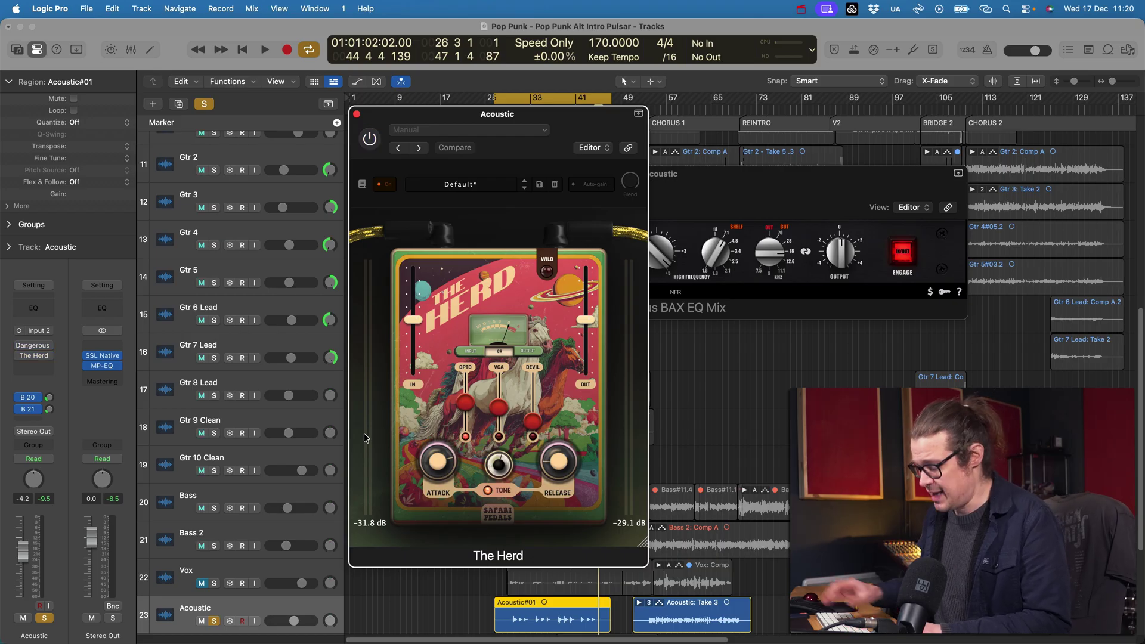
Play the Acoustic track comparing The Herd bypassed and active, then close its window.
key("space")
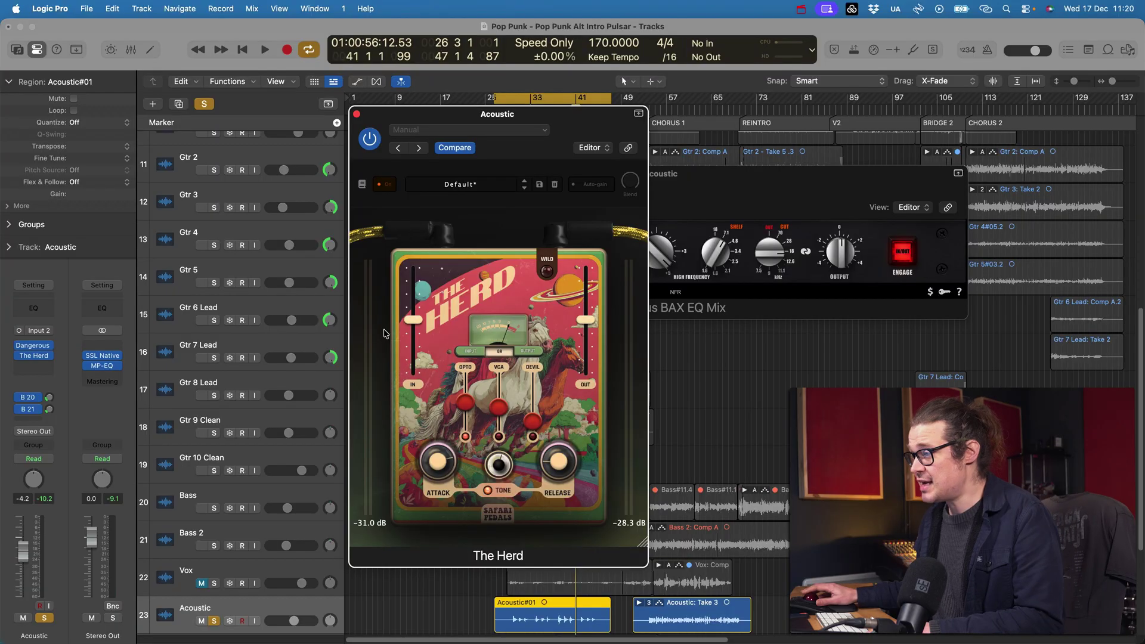
left_click(356, 114)
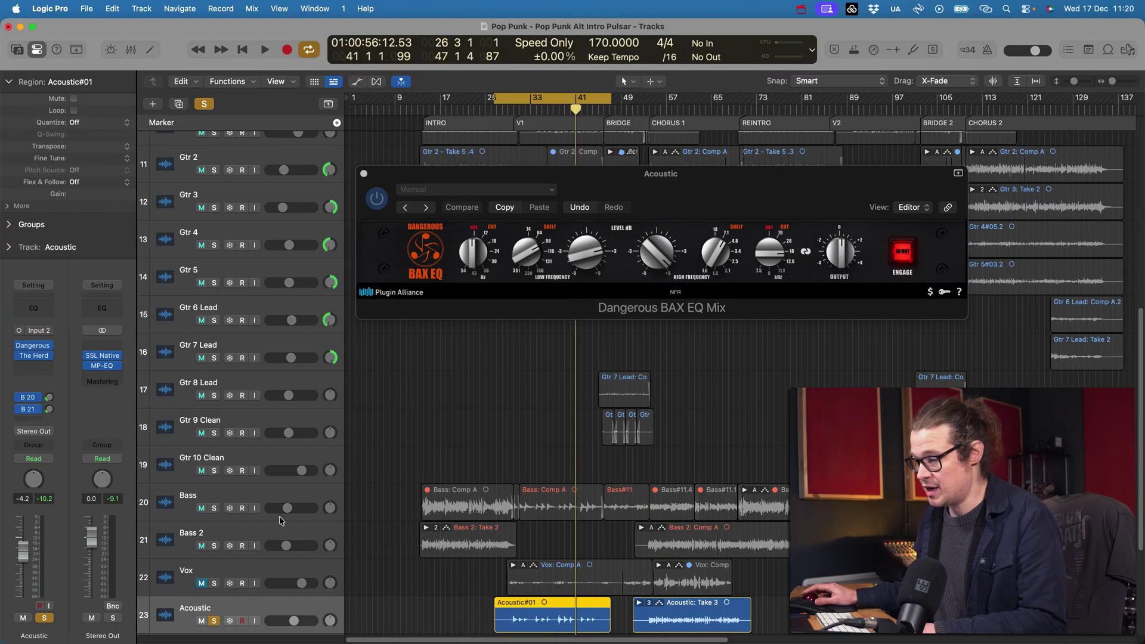
Unsolo Acoustic, close the BAX EQ window from the Mixer and select Kick through OH Ride.
key("s")
key("x")
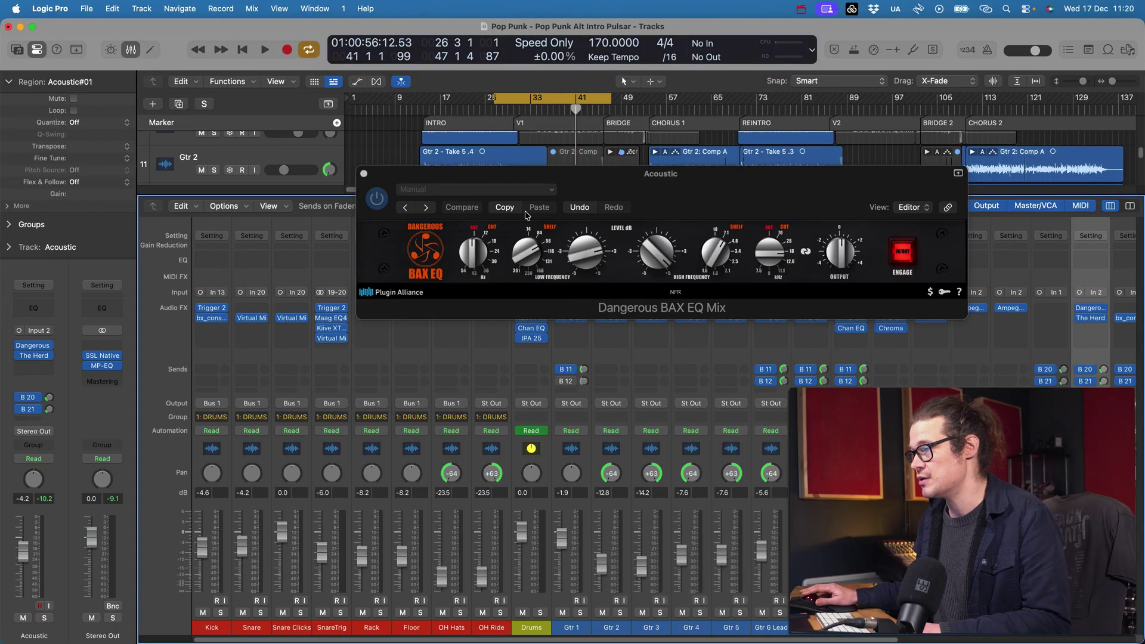
left_click(363, 174)
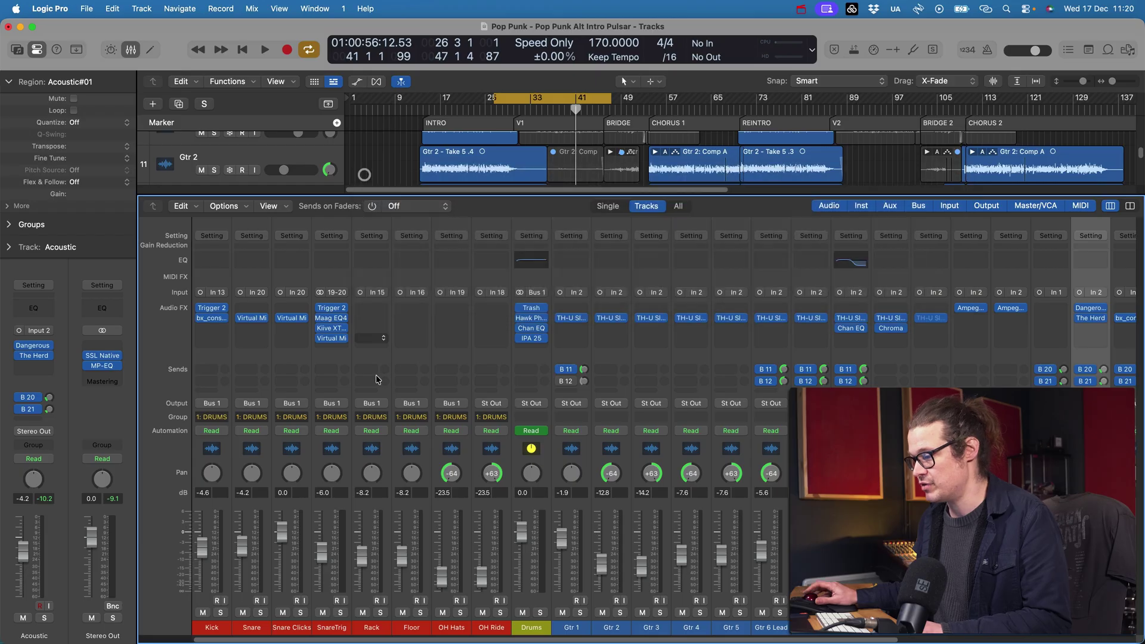
left_click(224, 626)
left_click(501, 627, "shift")
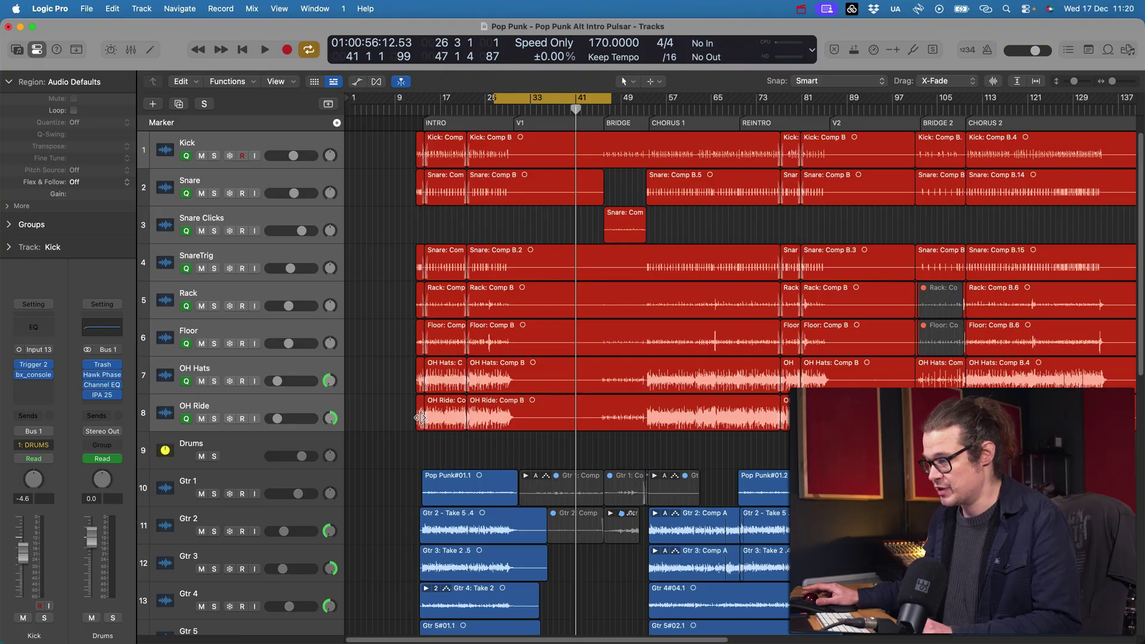
Select Drums, search 'acoustic' to jump to the Acoustic track, then scroll back up.
left_click(338, 443)
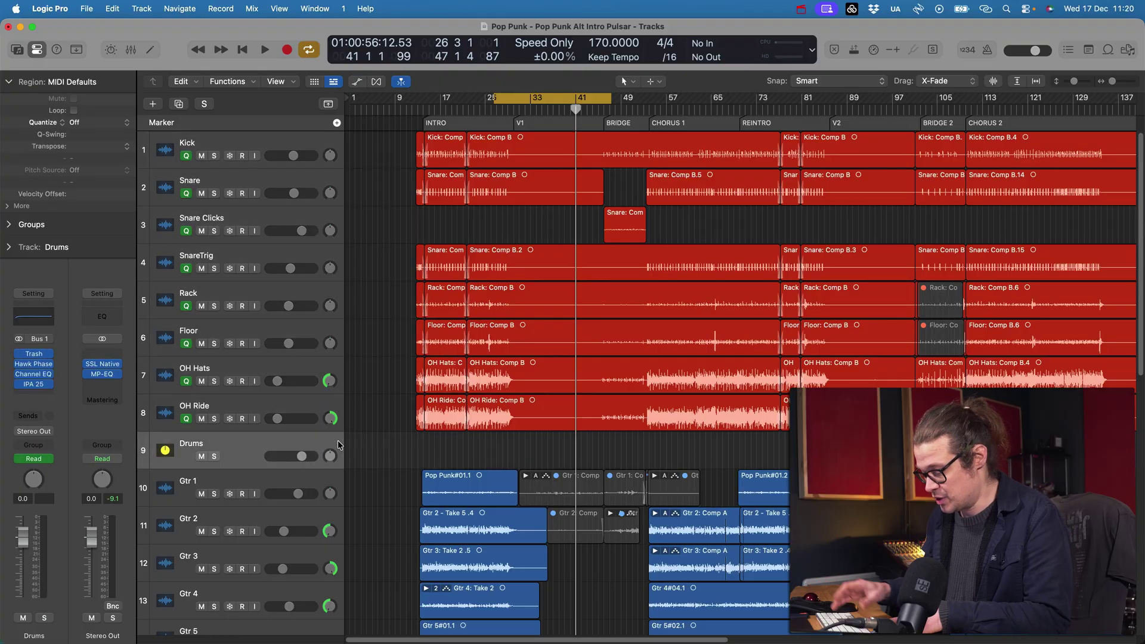
key("super+f")
type("acoustic")
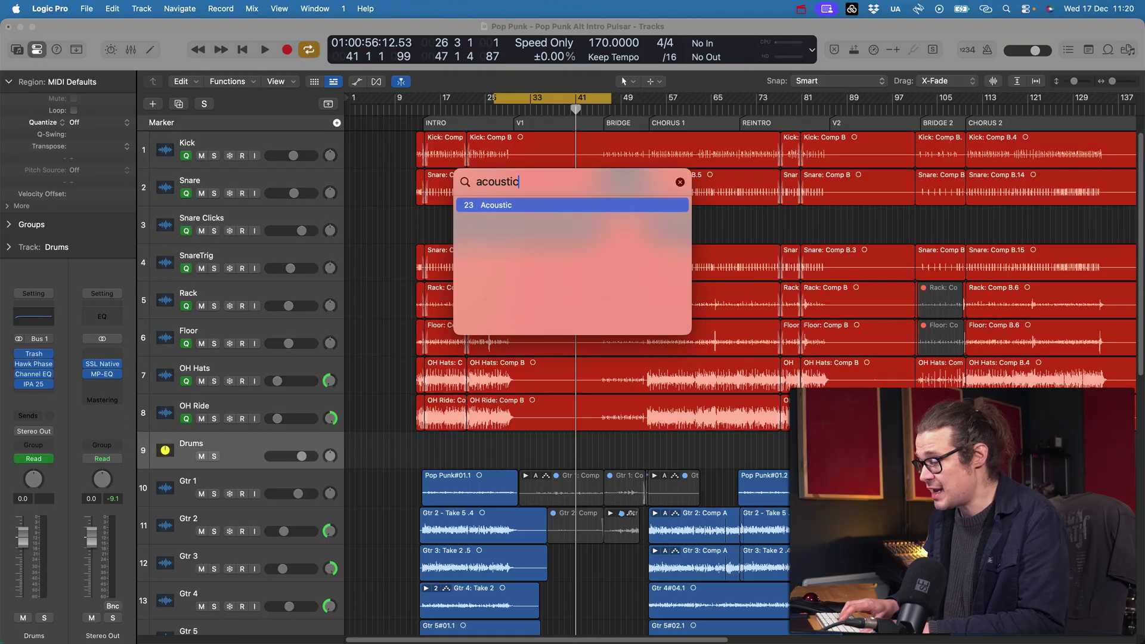
key("Return")
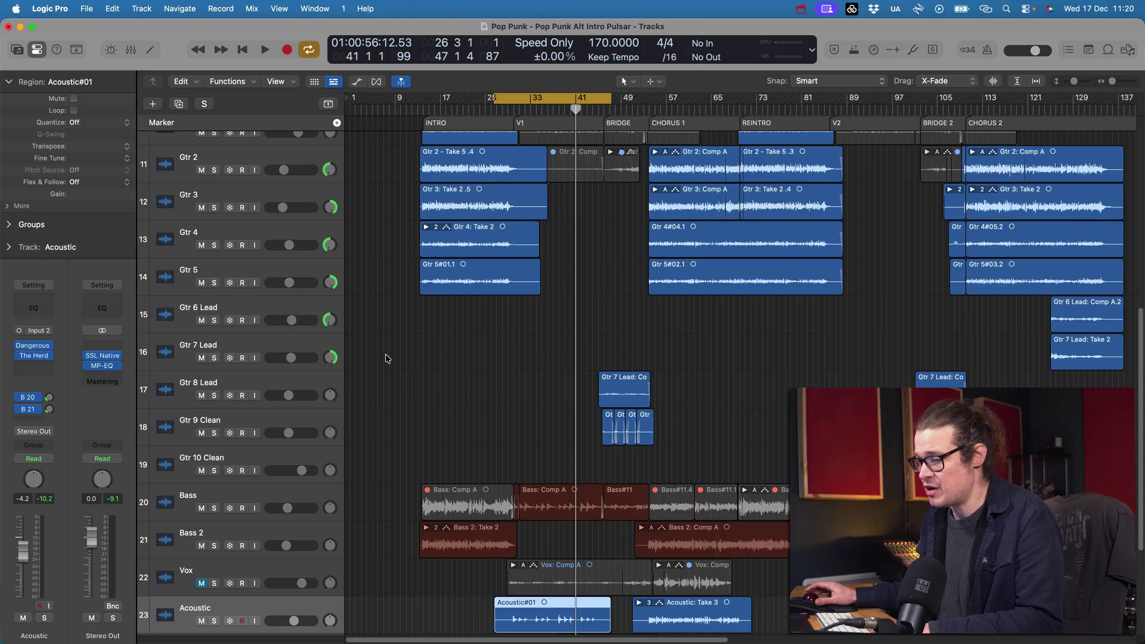
scroll(384, 381, "down", 5)
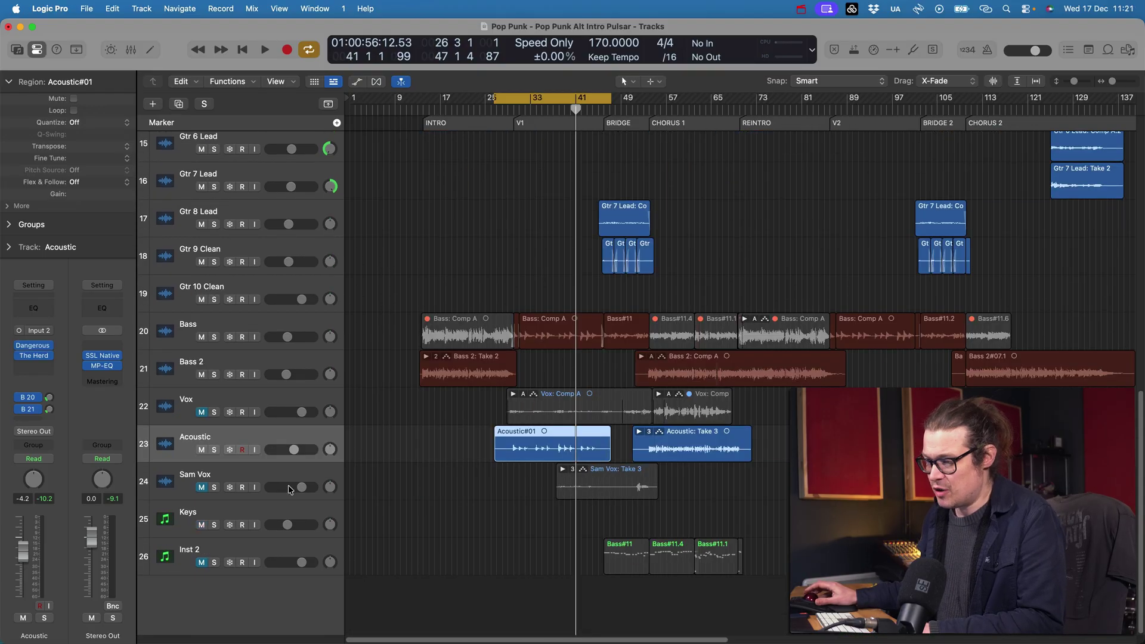
scroll(408, 507, "up", 15)
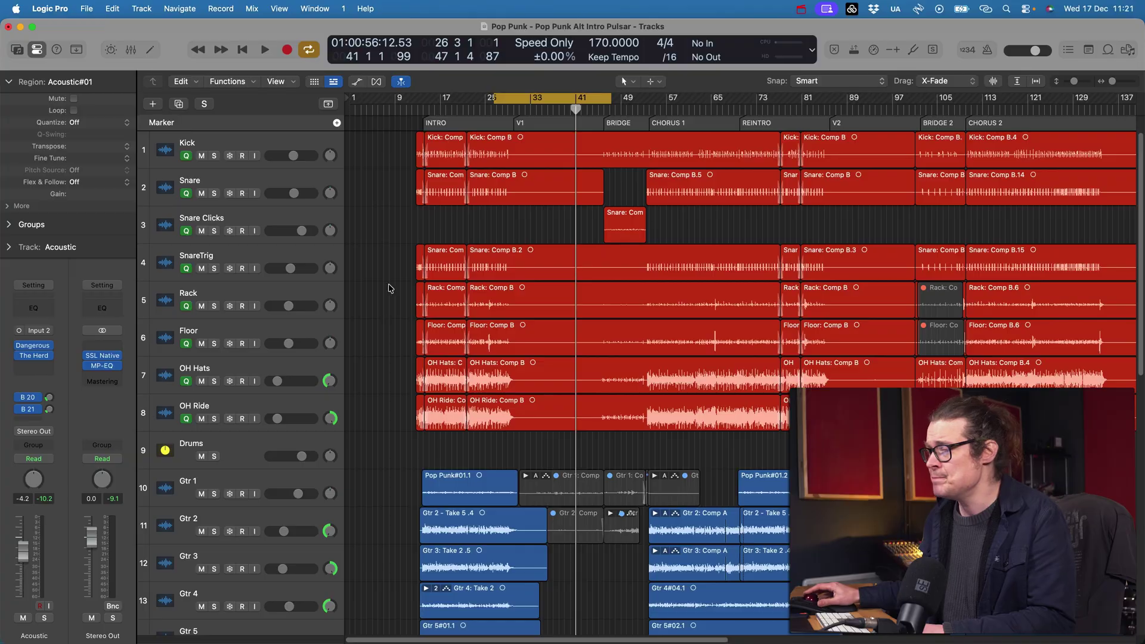
Enlarge track heights so tracks 1–9 fill the view and select the Snare Clicks track.
left_click(409, 251, "ctrl+alt")
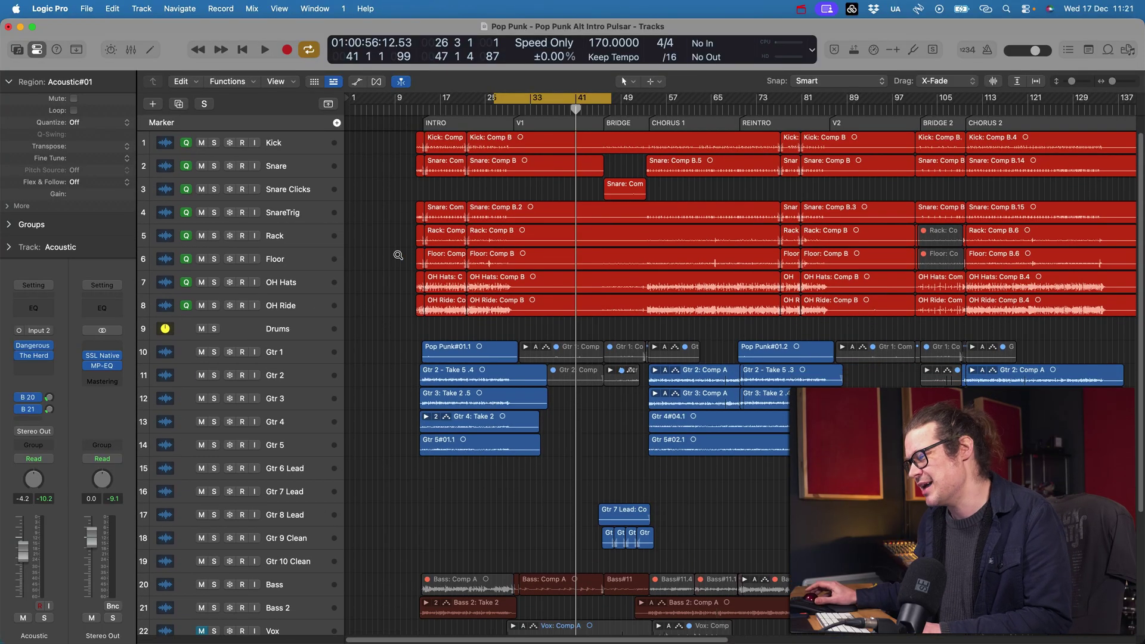
left_click(397, 257, "ctrl+alt")
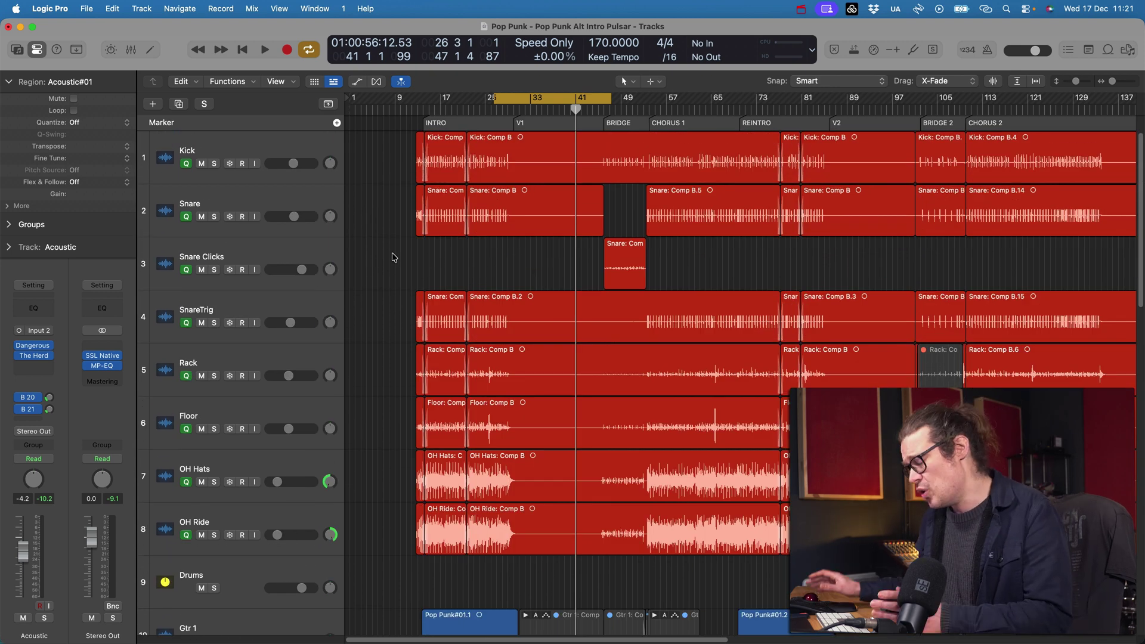
left_click(315, 257)
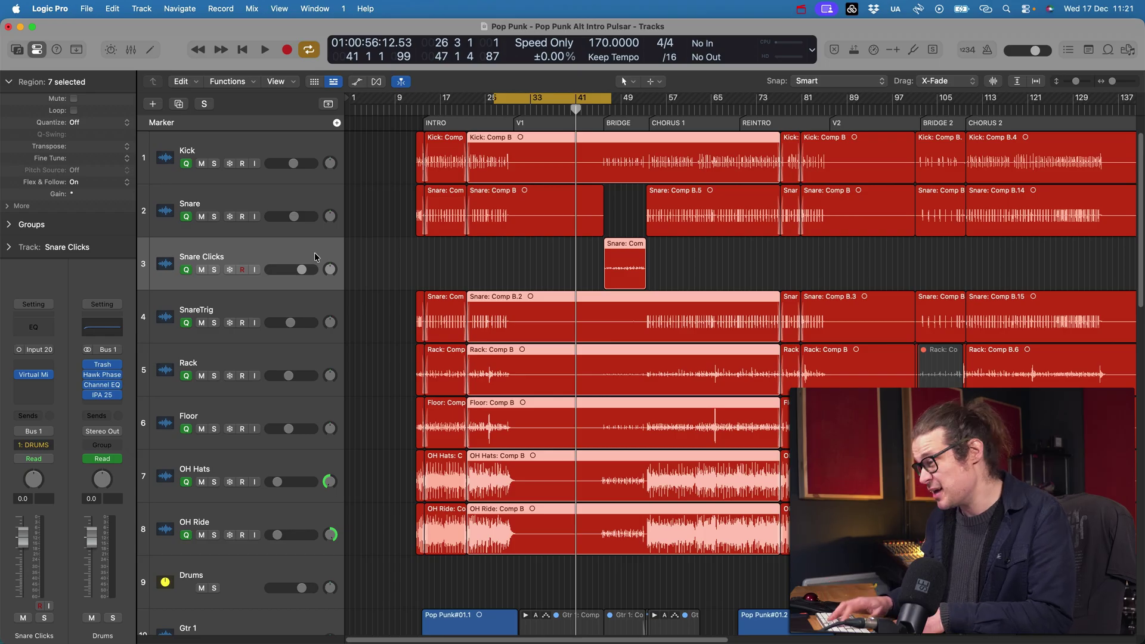
key("ctrl+space")
type("idsfhsdf")
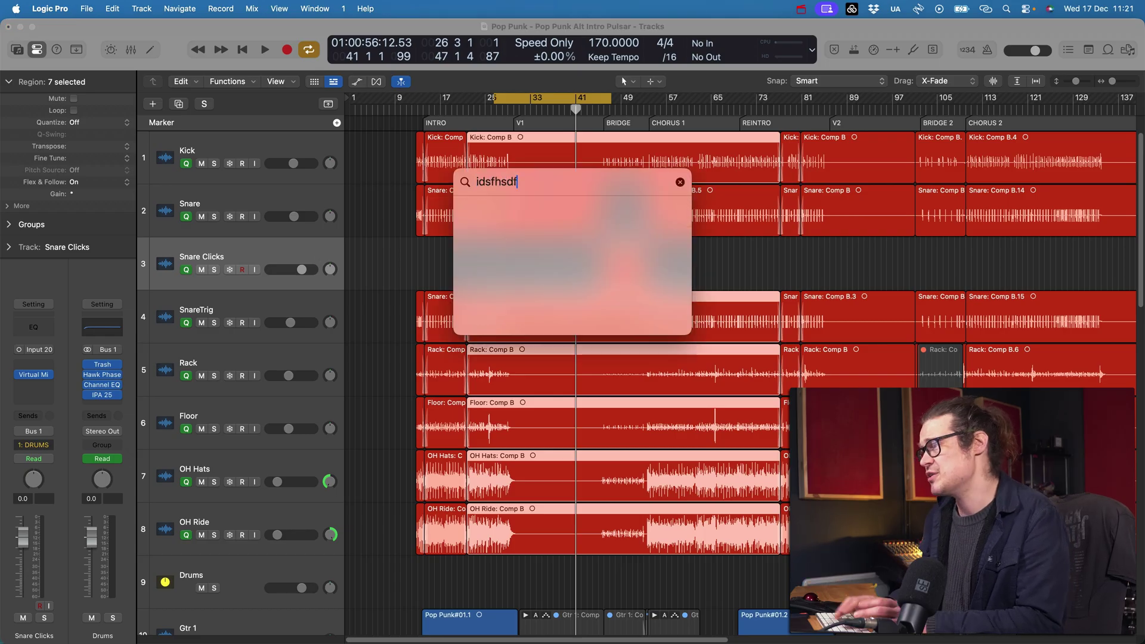
key("BackSpace")
key("BackSpace")
key("BackSpace")
key("BackSpace")
key("BackSpace")
key("BackSpace")
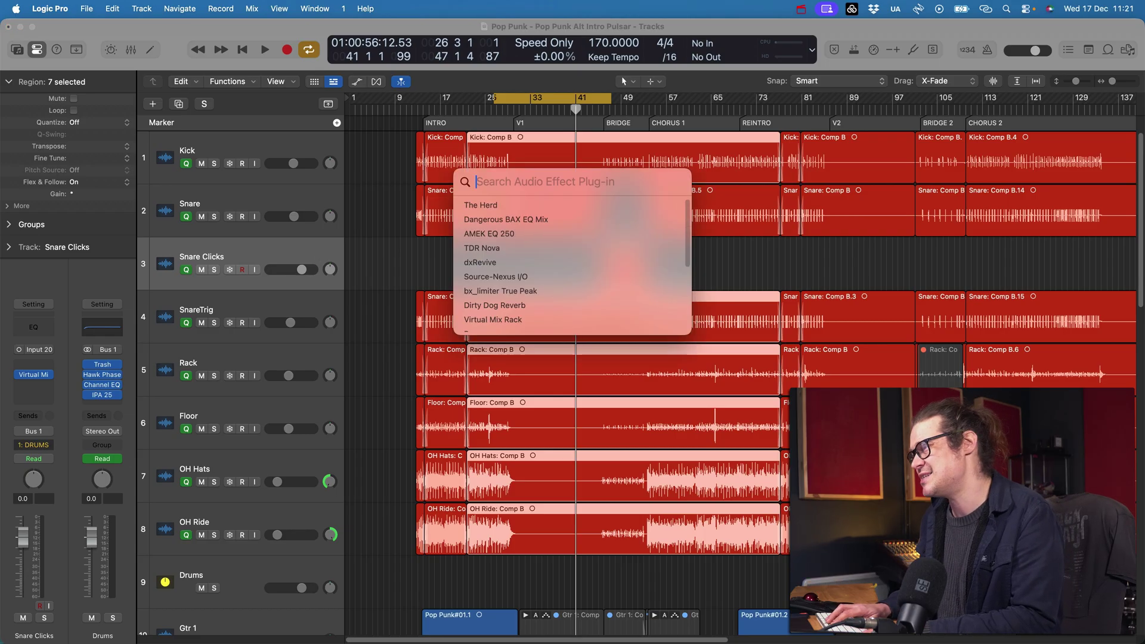
key("Escape")
left_click(50, 365)
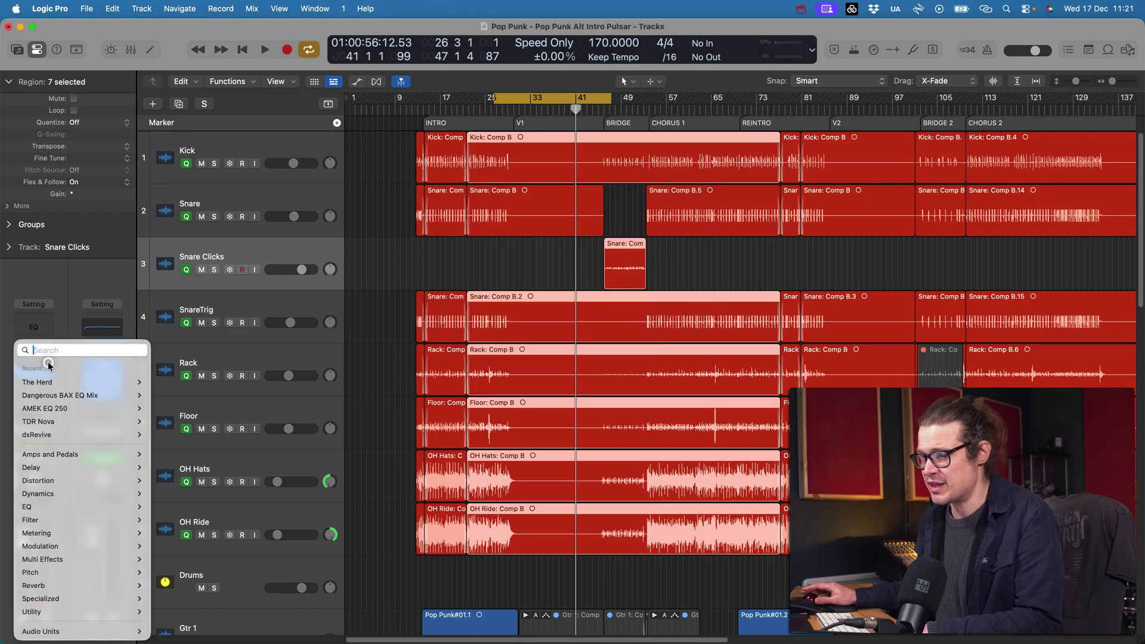
type("dsf")
key("BackSpace")
key("BackSpace")
key("BackSpace")
type("da")
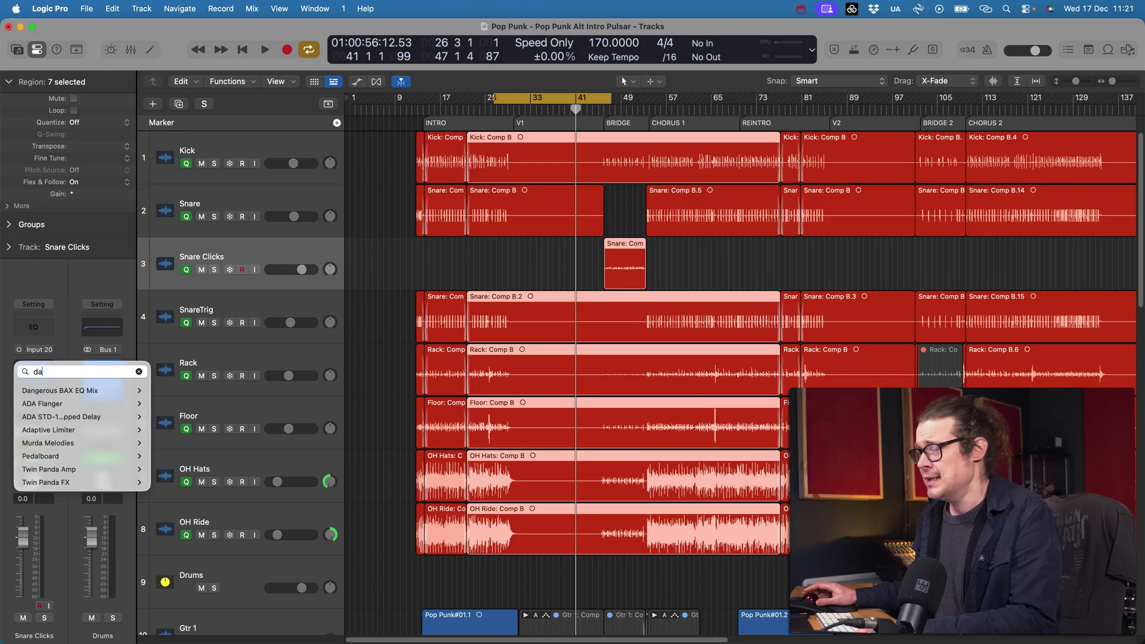
key("Escape")
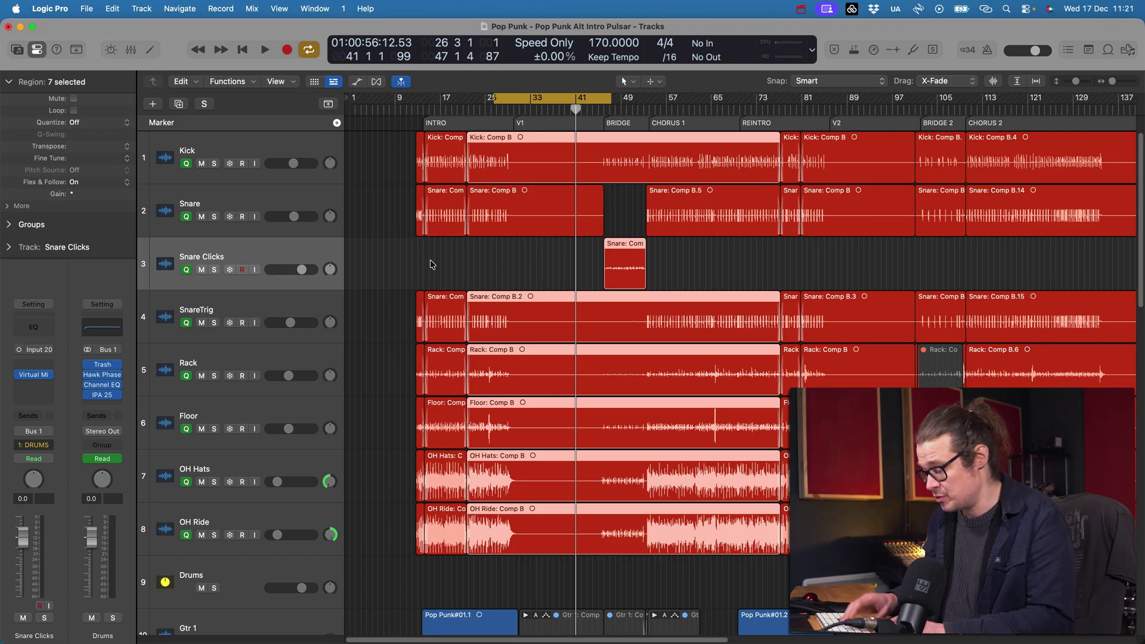
Select the Acoustic track using the track name search.
key("super+space")
type("axou")
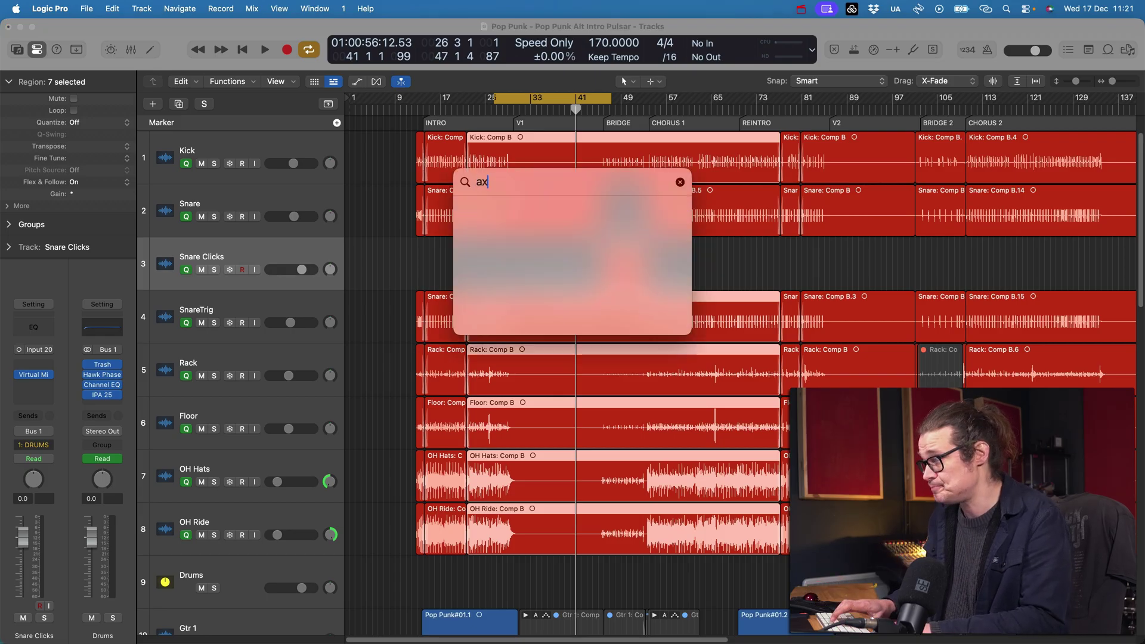
key("BackSpace")
key("Return")
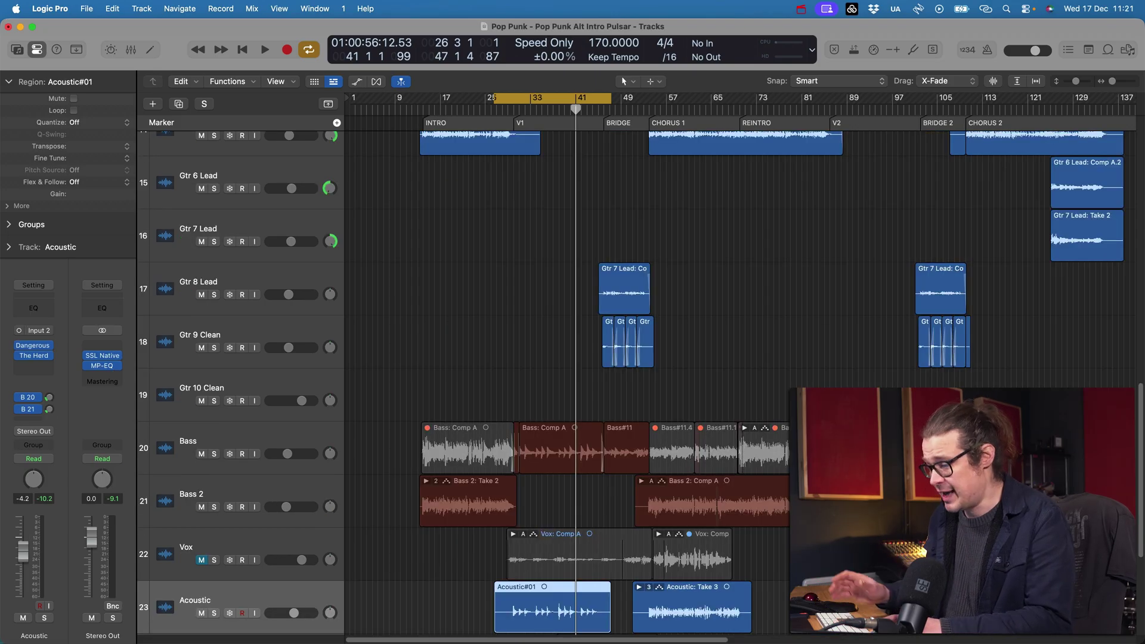
Insert Logic's Compressor on the Acoustic track after The Herd, found by searching 'compre'.
key("super+shift+space")
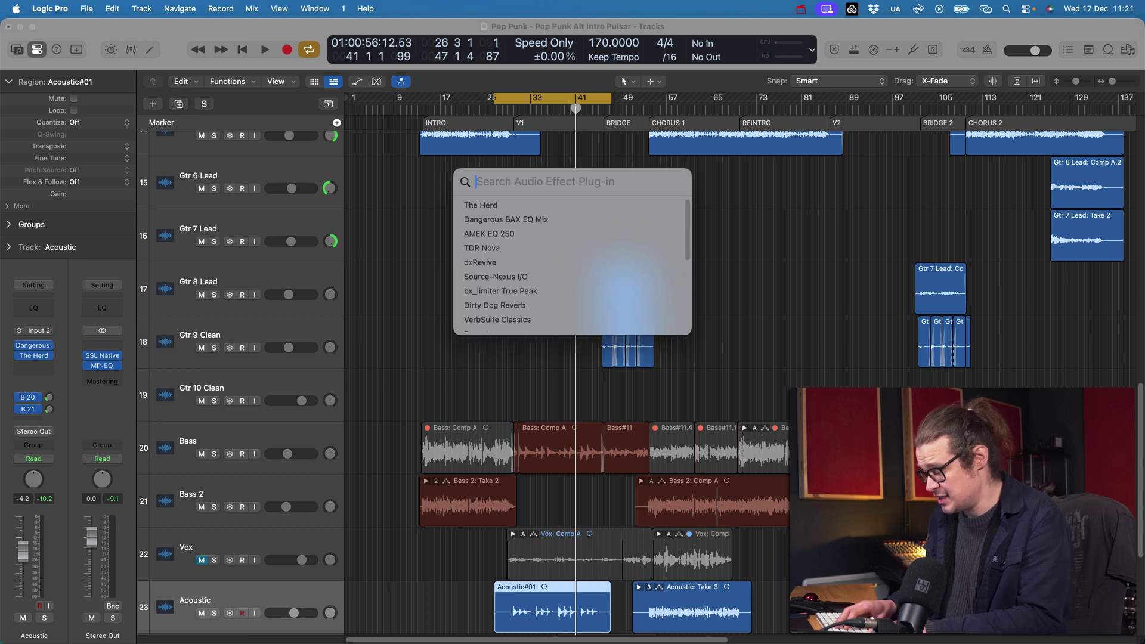
type("compre")
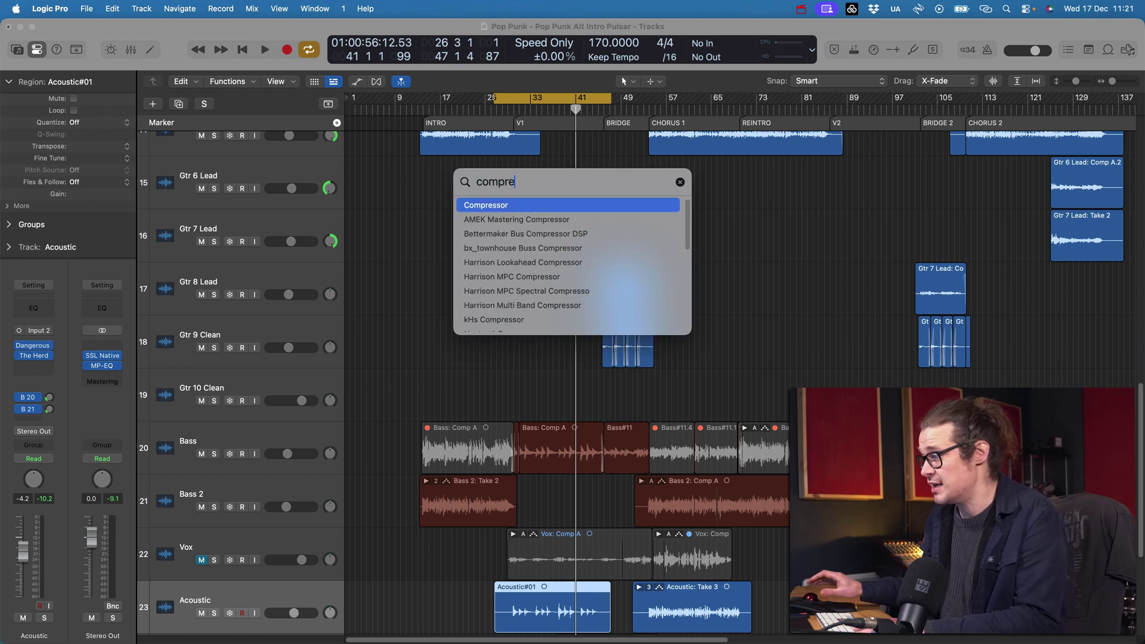
key("Return")
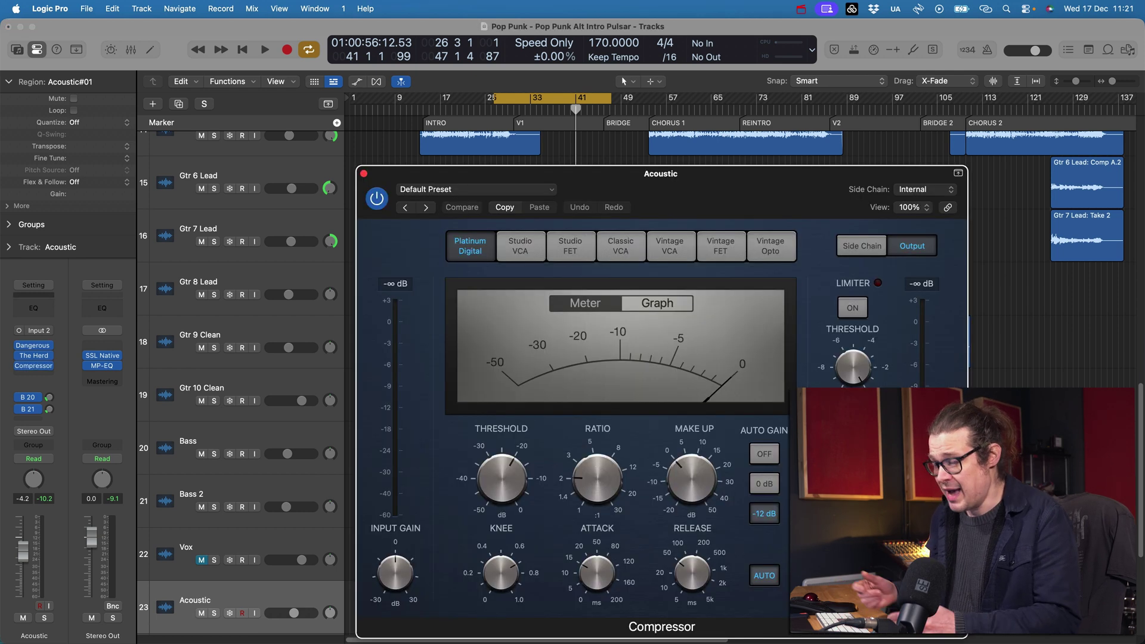